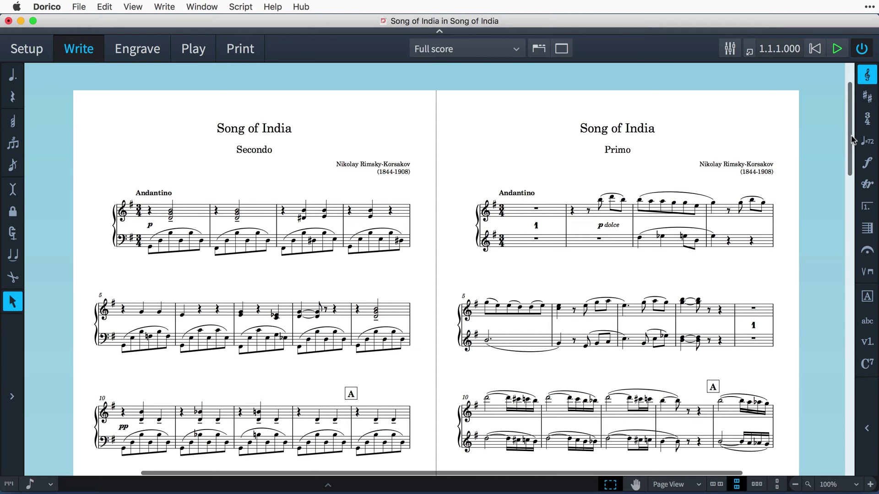
Scroll through the finished Song of India duet before moving to Setup mode.
left_click_drag(851, 140, 852, 274)
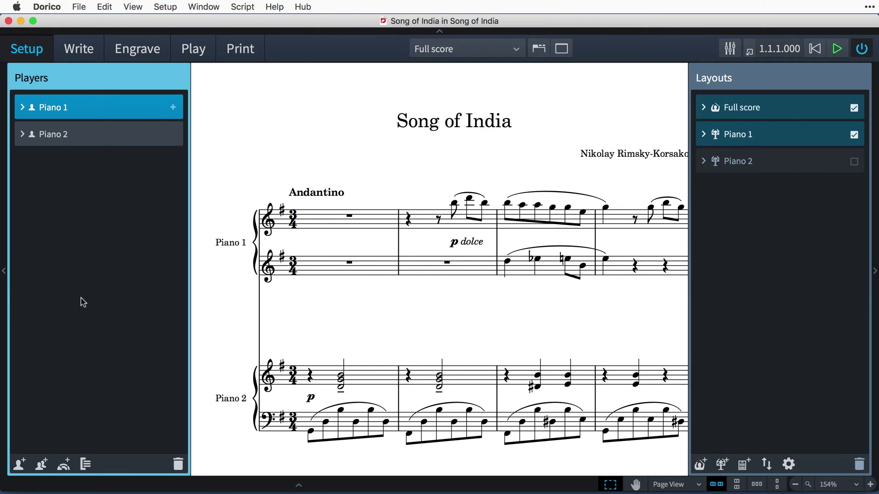
Rename player Piano 1 to Primo and player Piano 2 to Secondo.
double_click(65, 108)
type("Primo")
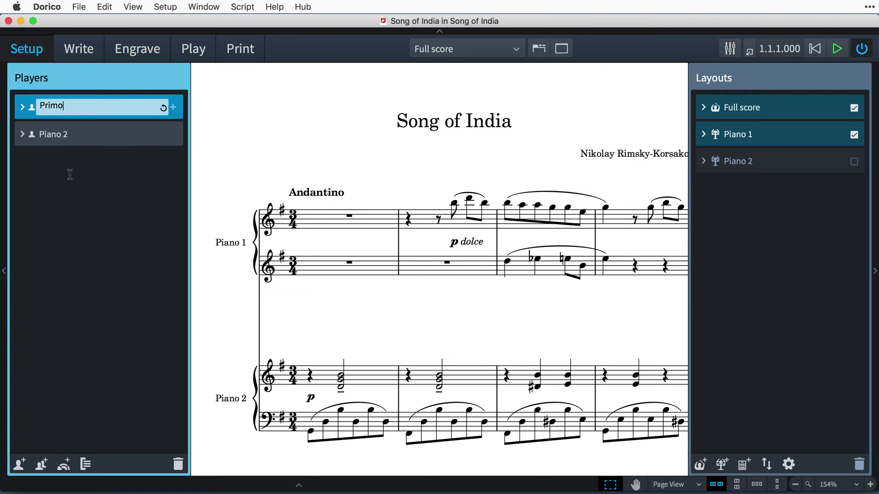
key("Return")
double_click(65, 136)
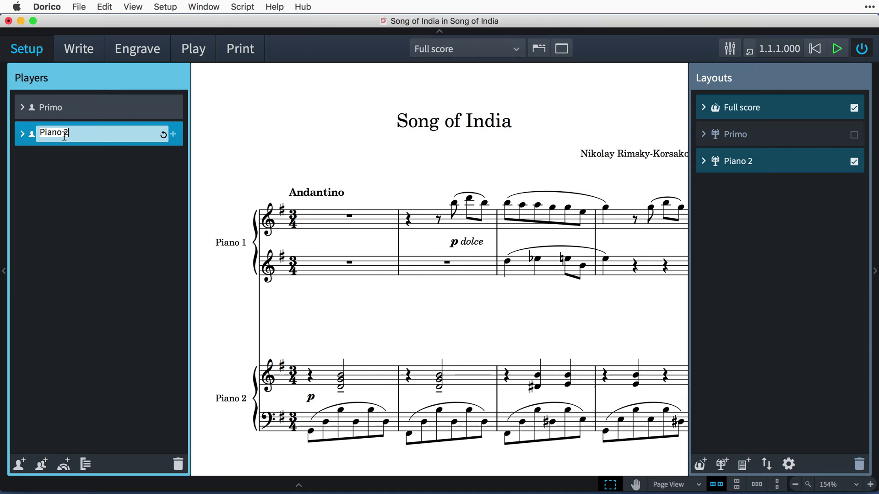
type("Secondo")
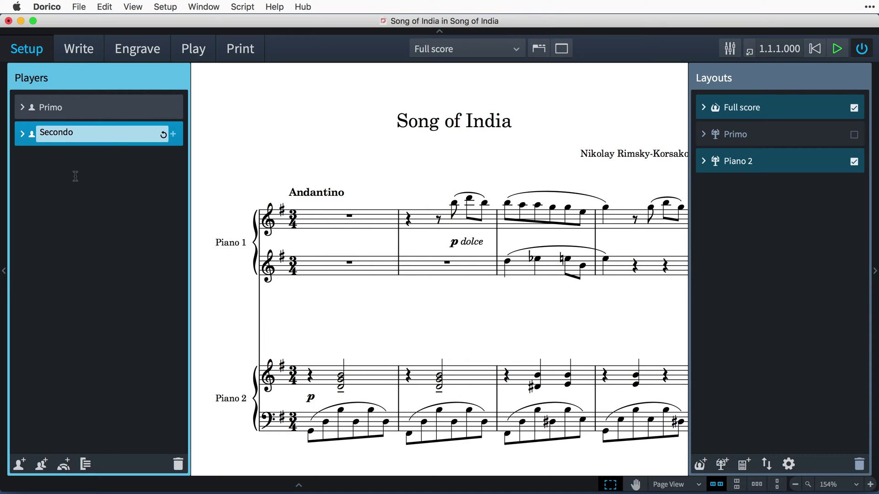
key("Return")
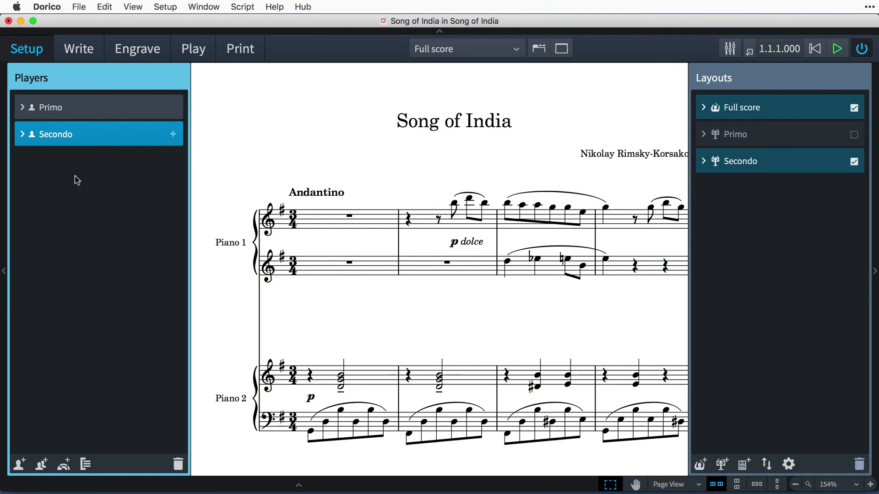
In the Full score's Layout Options, set first and subsequent system staff labels to None.
left_click(800, 110)
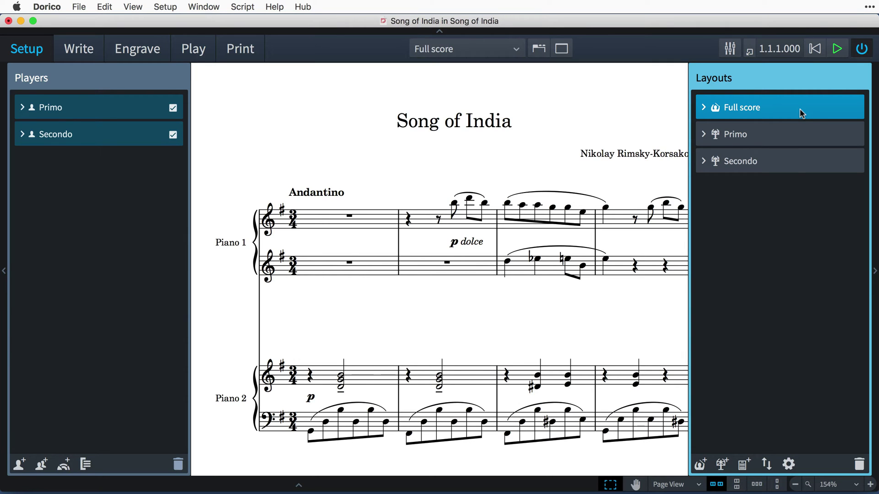
left_click(788, 464)
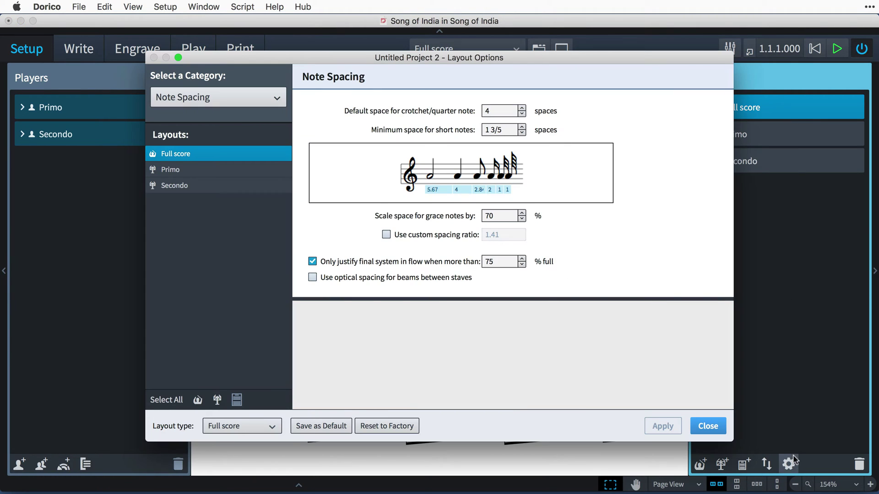
left_click(251, 102)
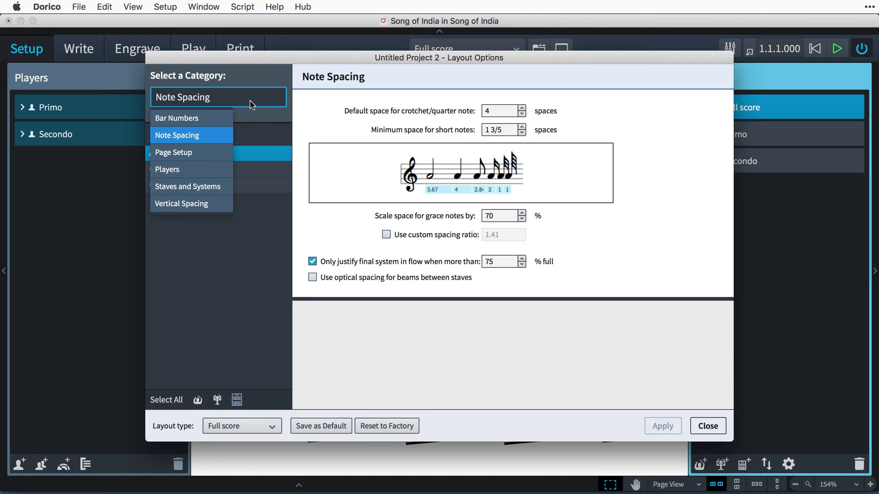
left_click(224, 187)
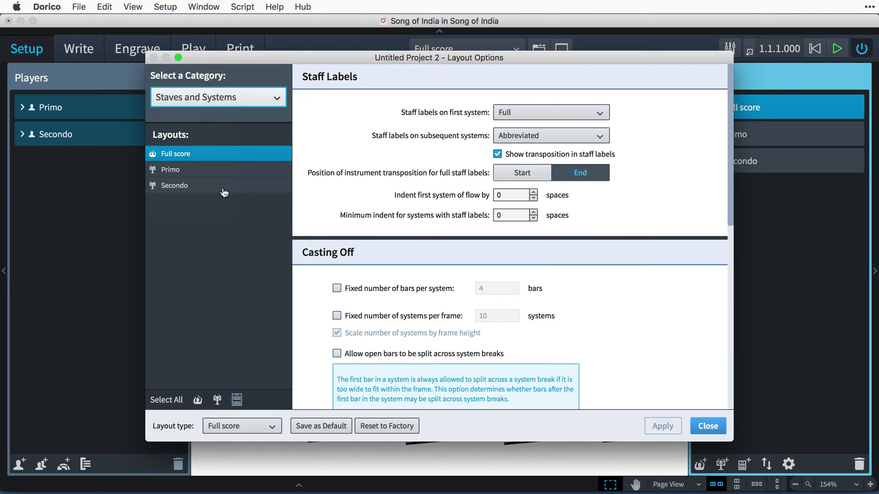
left_click(514, 113)
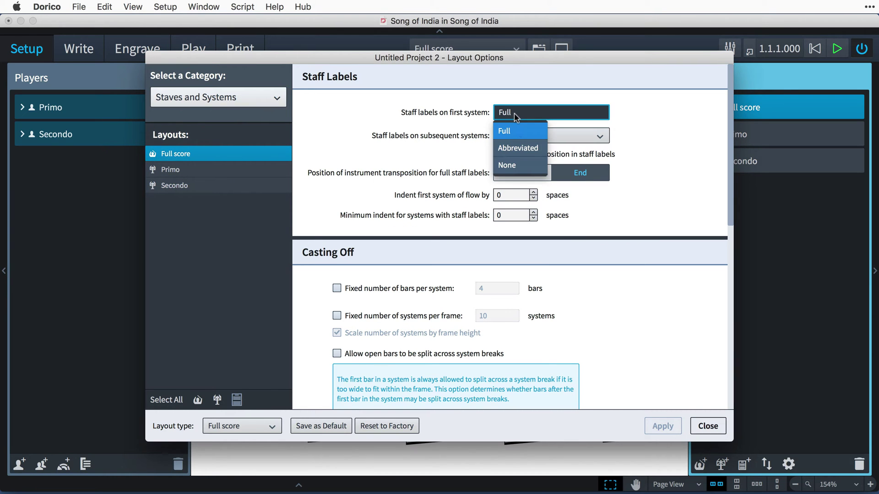
left_click(520, 162)
left_click(532, 138)
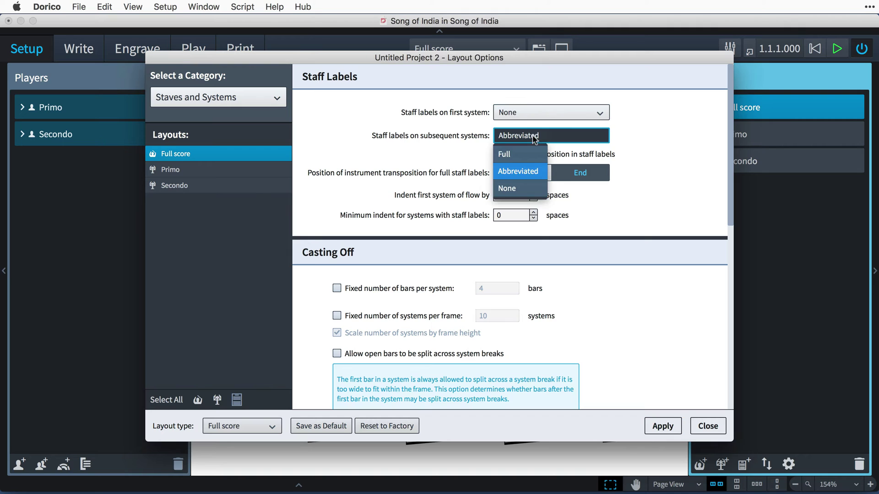
left_click(534, 189)
Set the first-system indent to 6 spaces and apply the changes.
double_click(504, 195)
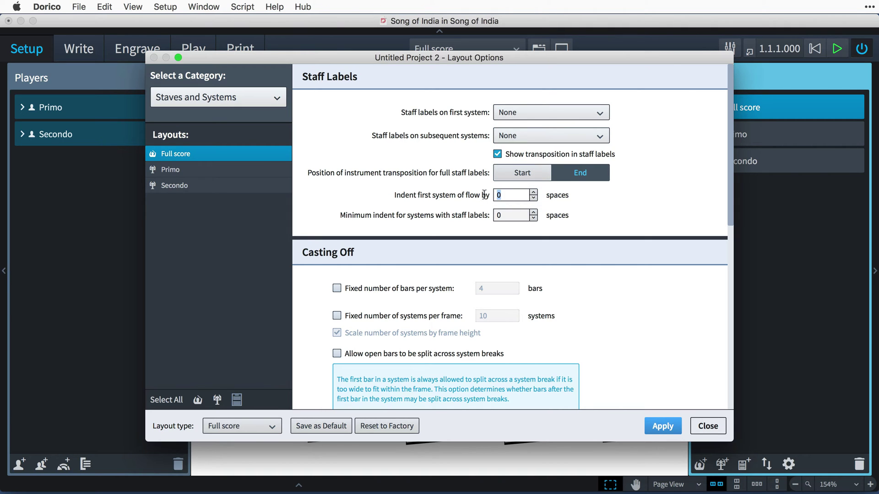
key("Tab")
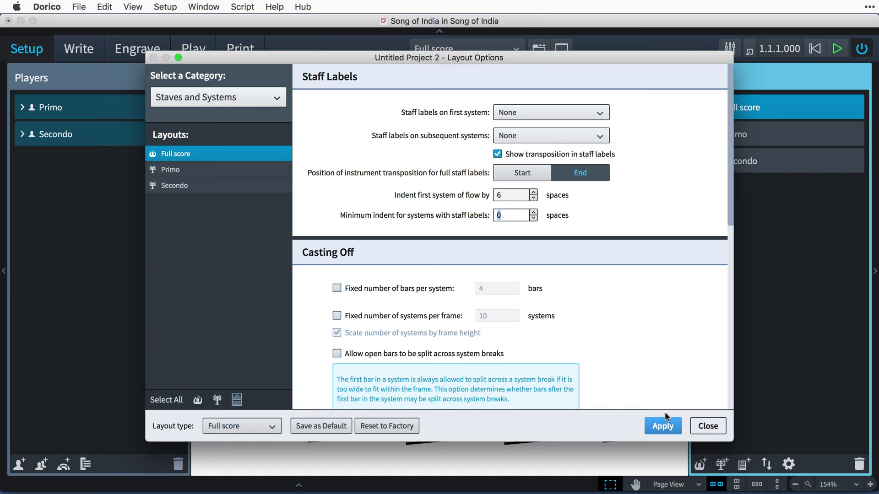
left_click(664, 430)
In Note Spacing, untick Only justify final system, then apply and close.
left_click(202, 97)
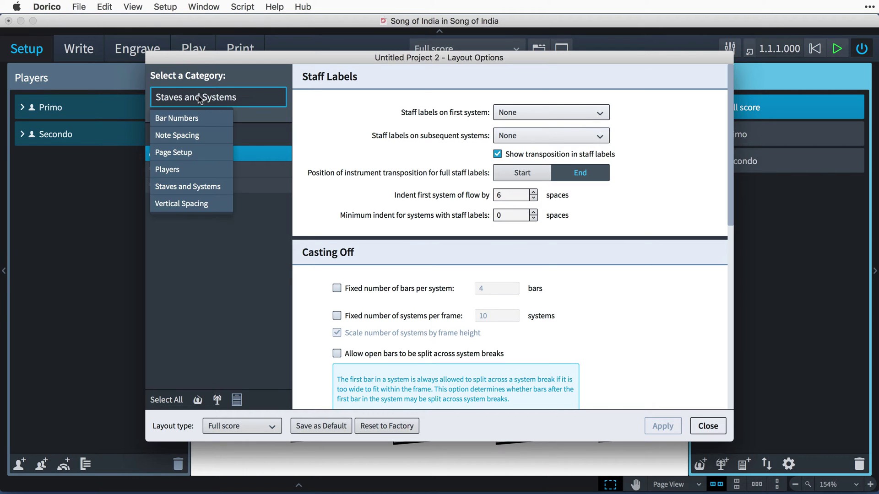
left_click(205, 135)
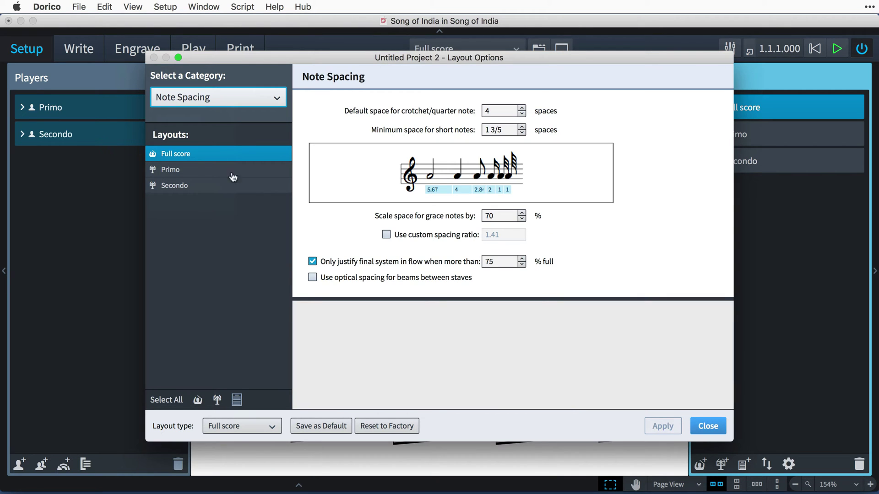
left_click(312, 262)
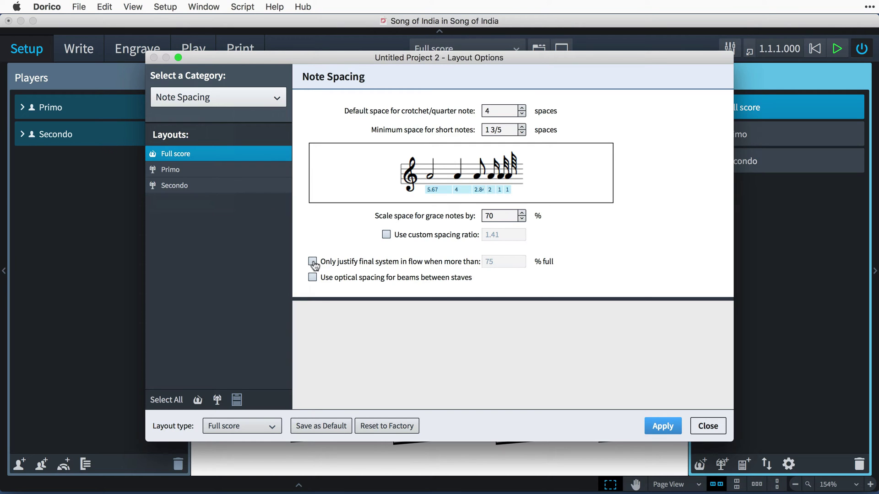
left_click(672, 427)
left_click(705, 428)
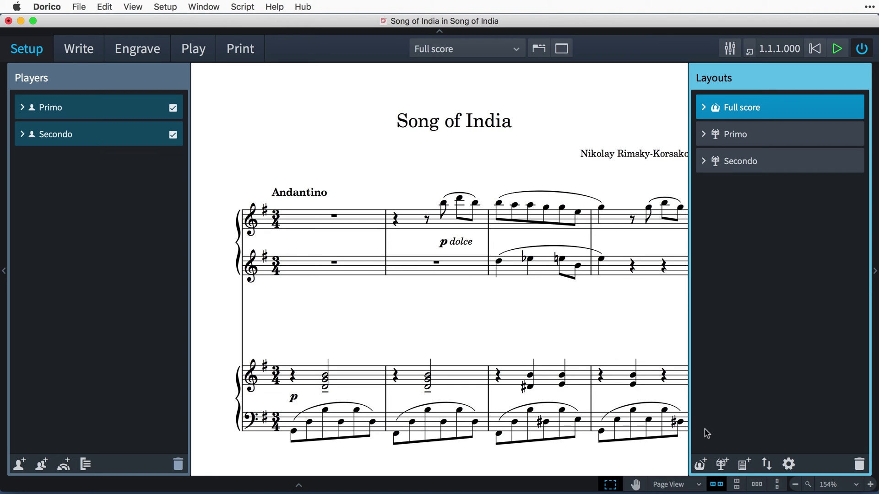
Switch to Engrave mode and view the pages as vertical spreads.
left_click(157, 46)
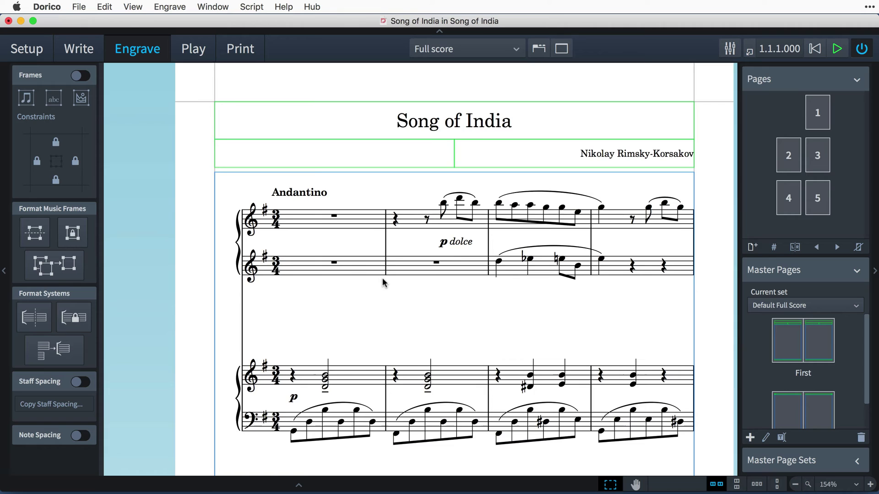
scroll(383, 283, "down", 10)
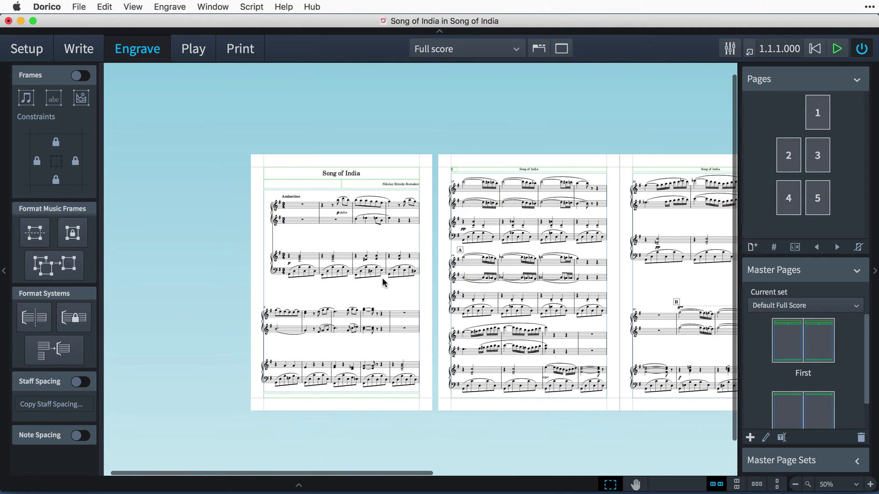
left_click(737, 481)
scroll(626, 401, "down", 2)
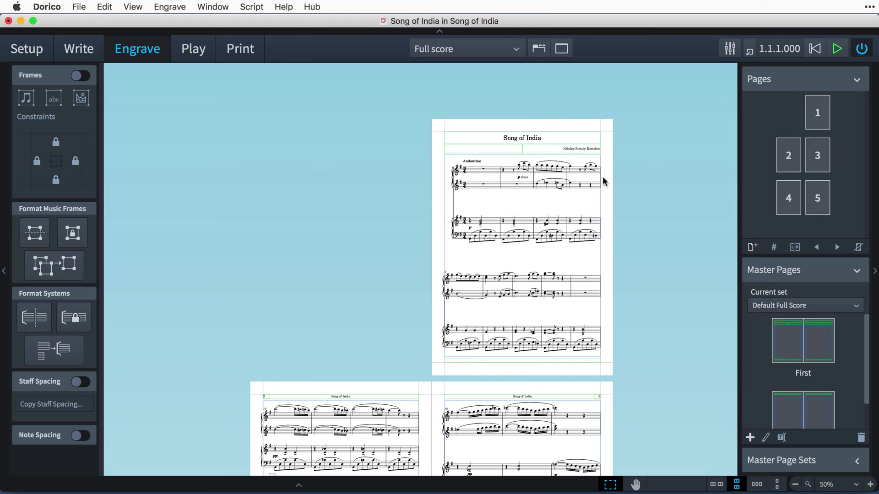
Change the page numbering so page 1 of the full score starts at number 2.
left_click(809, 116)
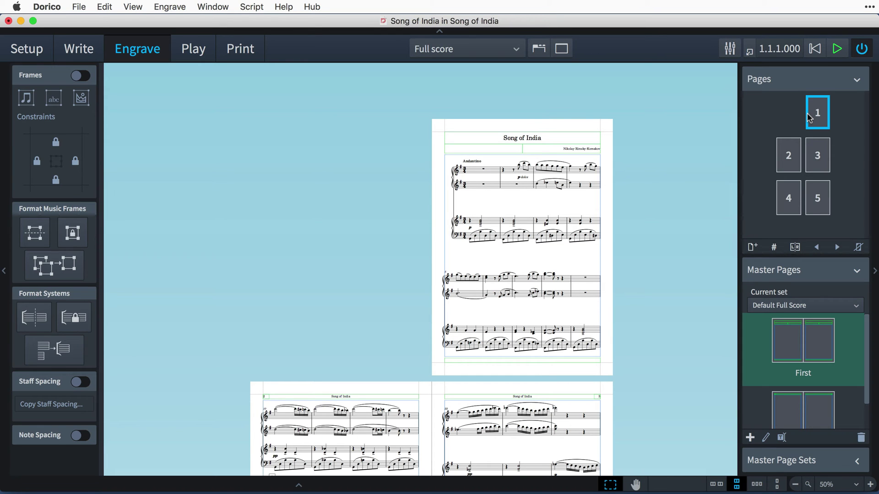
left_click(773, 247)
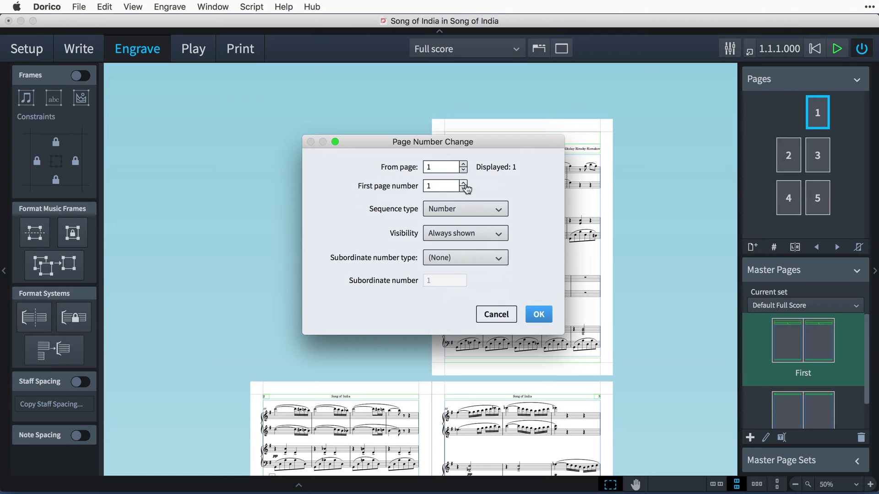
left_click(464, 183)
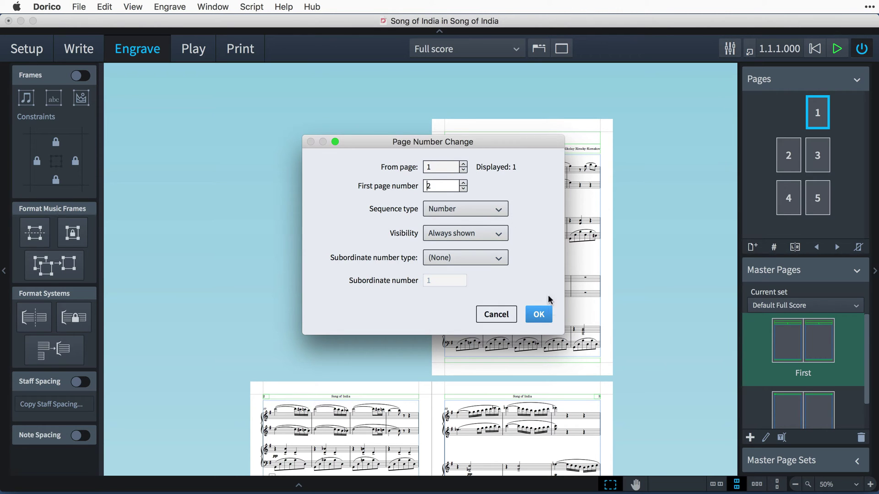
left_click(545, 319)
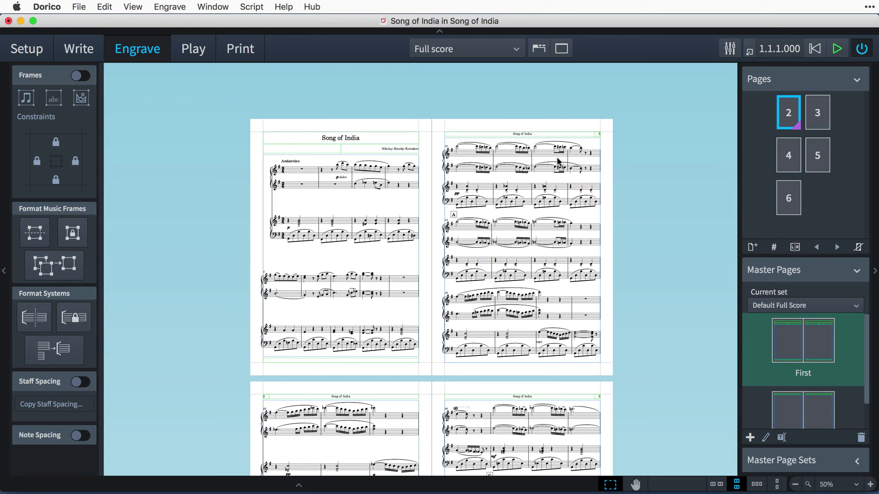
Apply the First master page to page 3 with range Current Page Only.
left_click(823, 127)
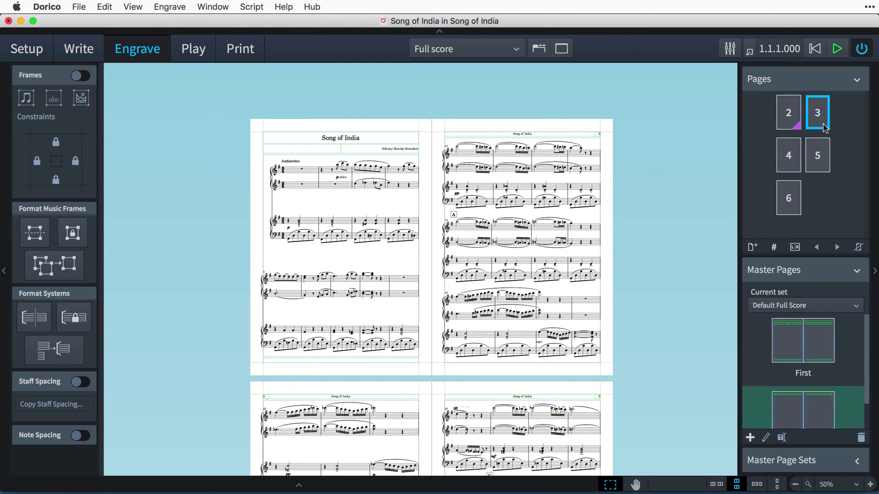
left_click(795, 247)
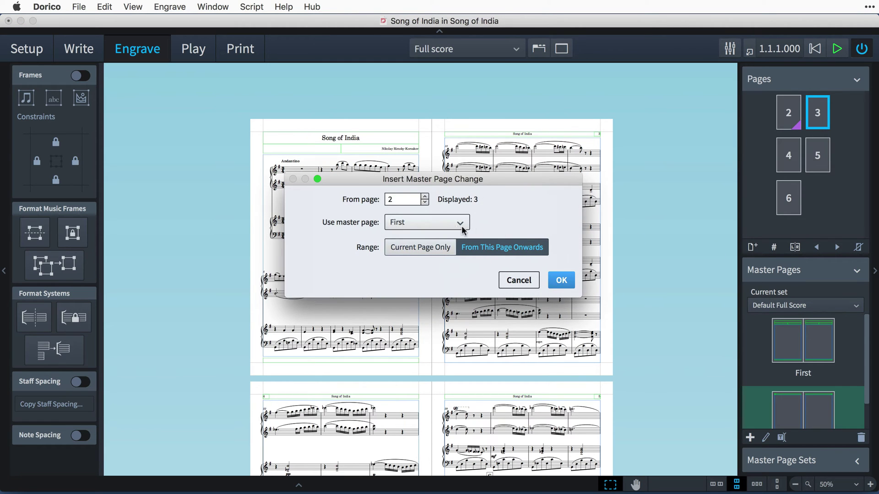
left_click(442, 226)
left_click(404, 240)
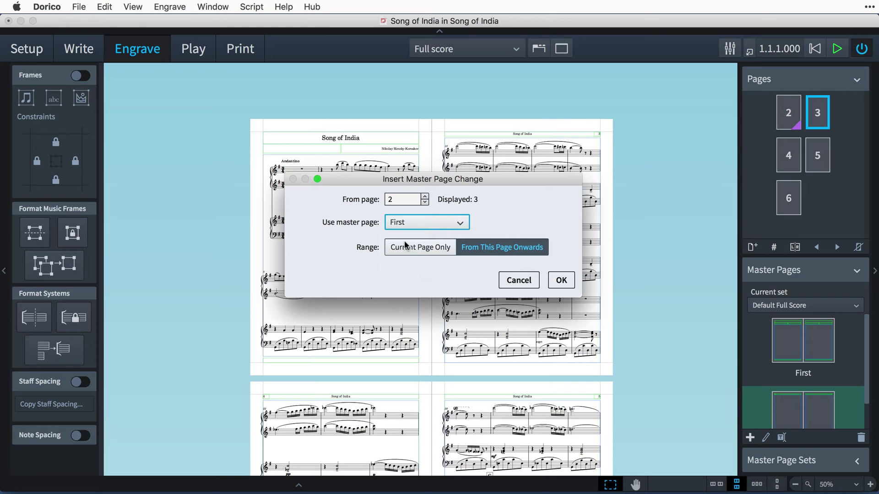
left_click(415, 252)
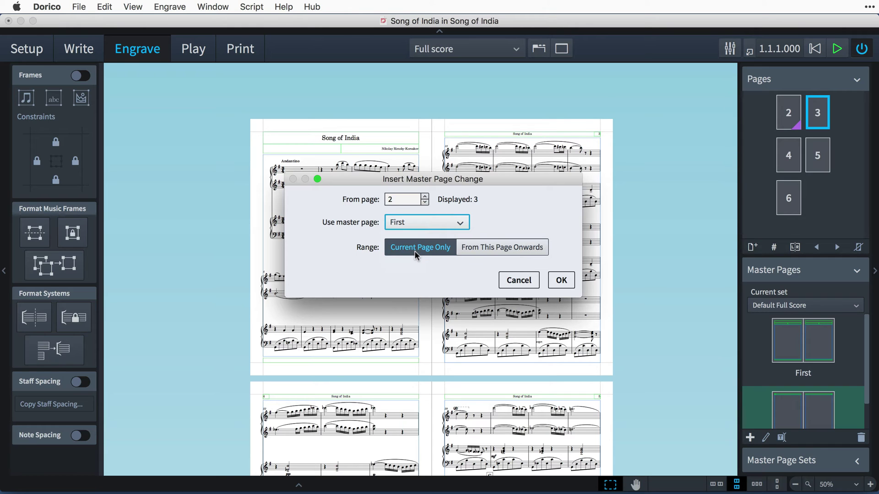
left_click(562, 280)
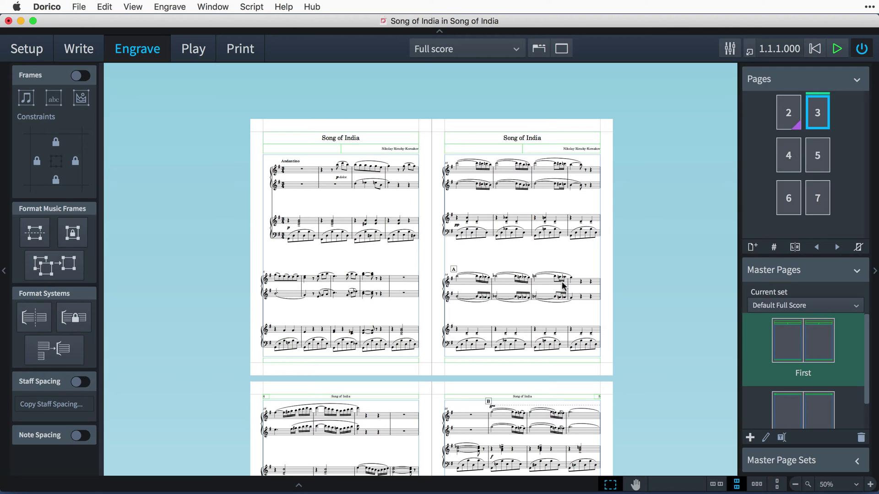
left_click(811, 350)
double_click(811, 349)
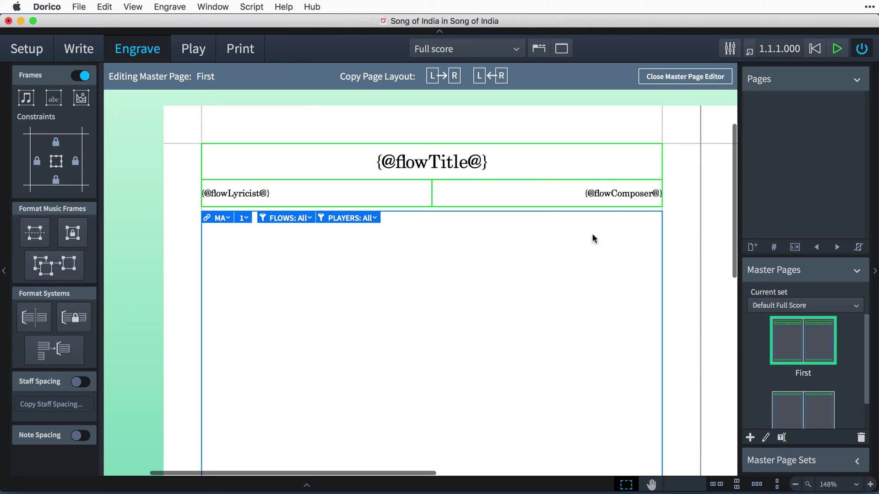
double_click(652, 193)
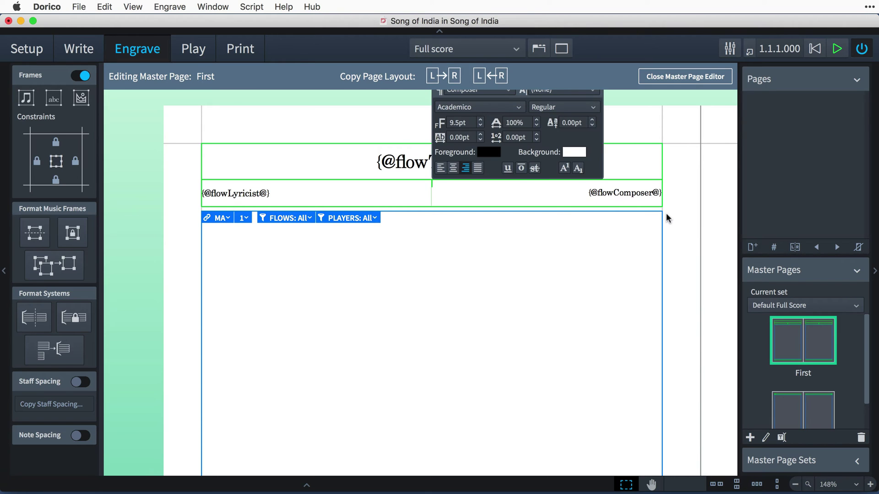
key("Return")
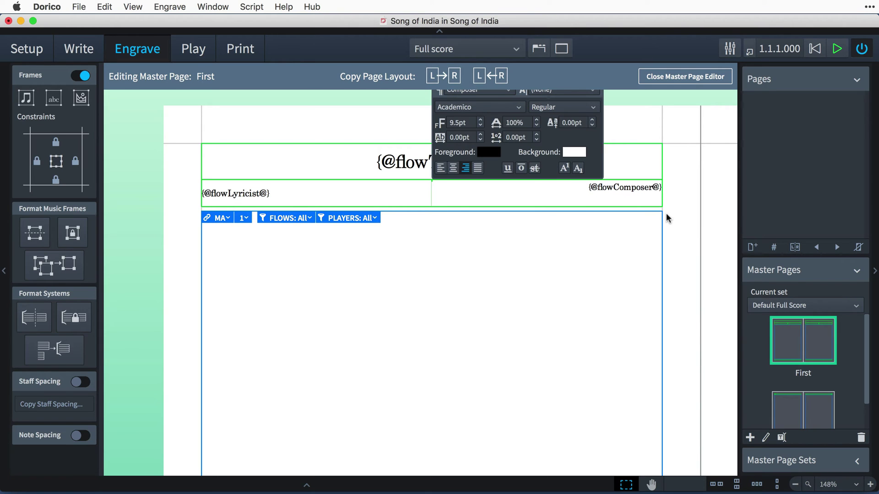
type("{@flowComposerDates@}")
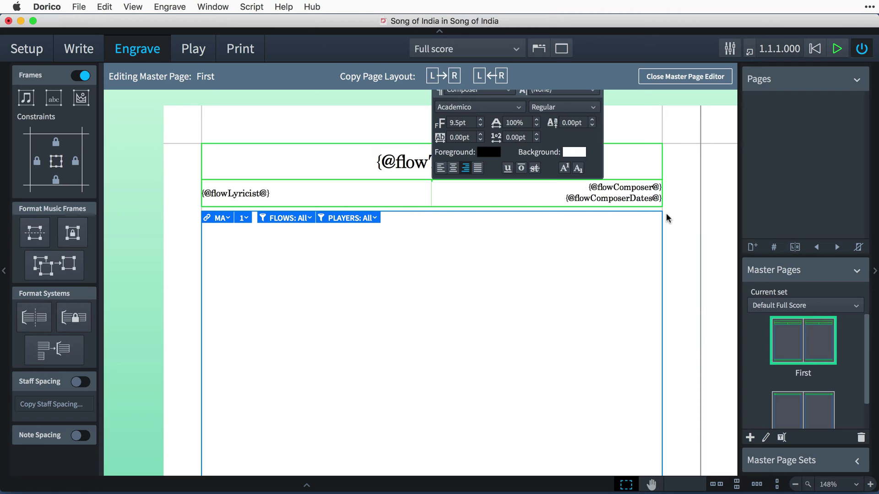
key("Escape")
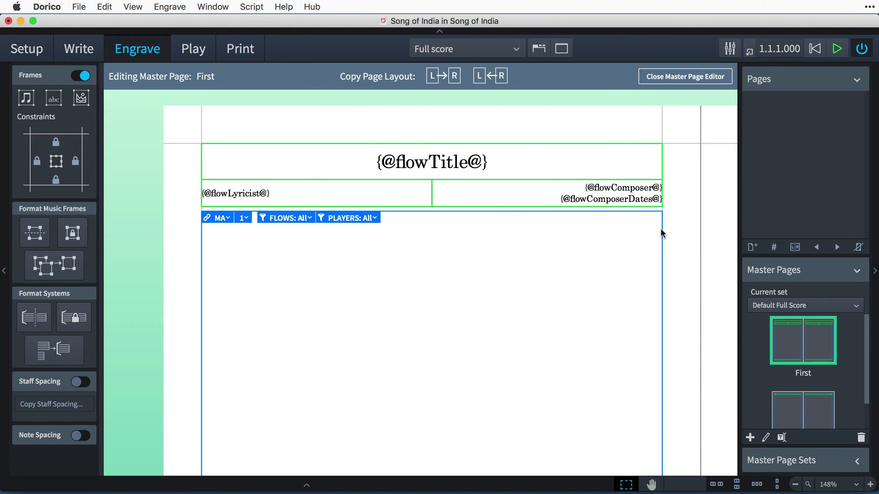
left_click(661, 228)
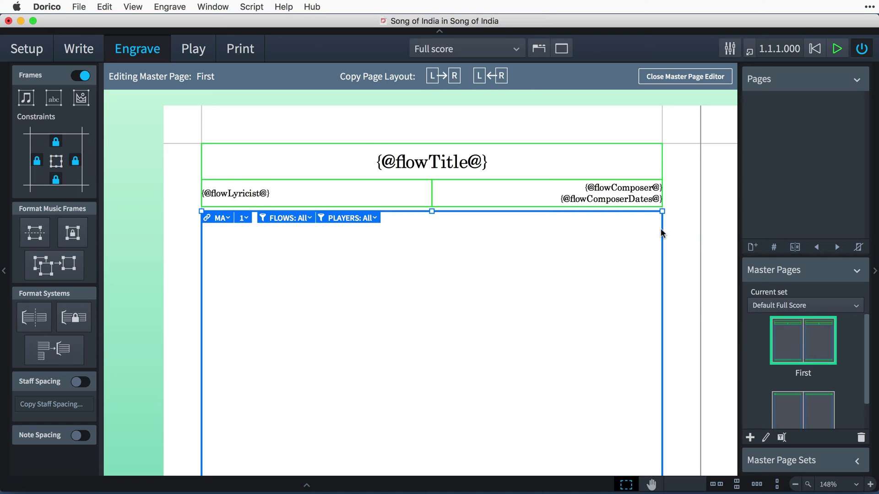
Set the music frame's Top offset to 105 in the Properties panel.
left_click(308, 484)
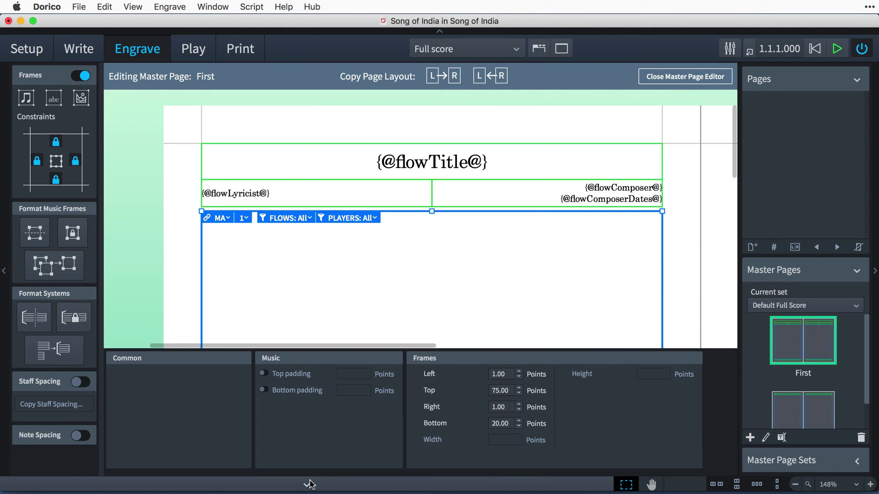
double_click(500, 390)
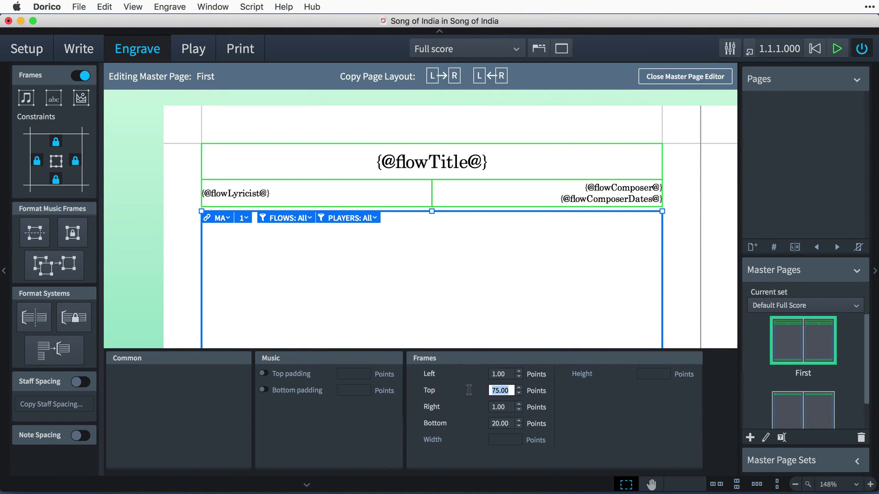
type("105")
key("Return")
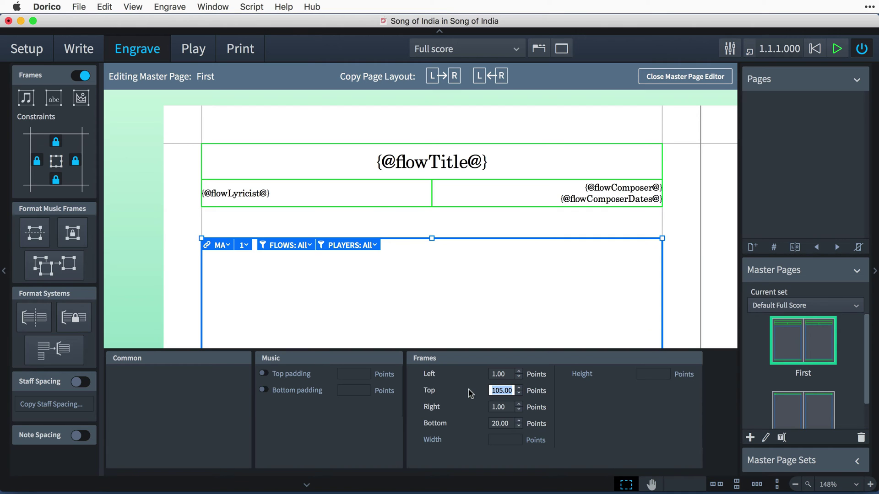
Set the composer frame's Top offset to 70 and stretch the lyricist frame to the right margin.
left_click(515, 205)
scroll(520, 421, "right", 3)
double_click(501, 392)
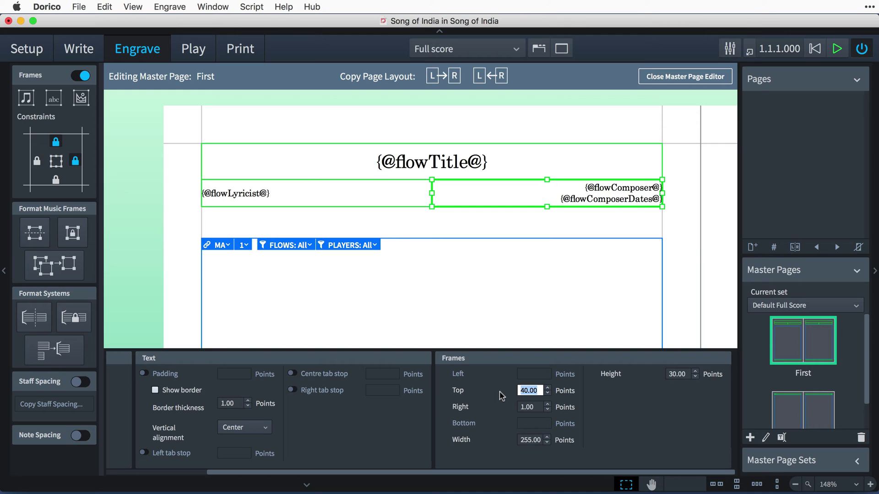
type("70")
key("Return")
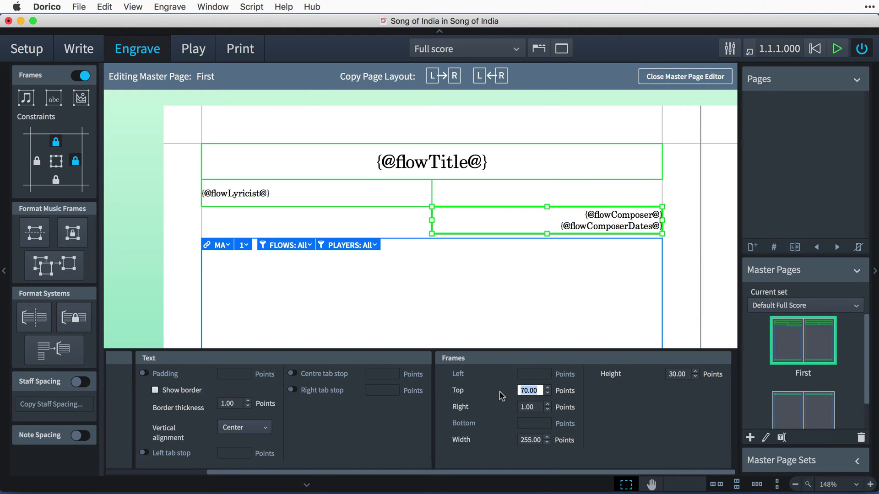
left_click(410, 207)
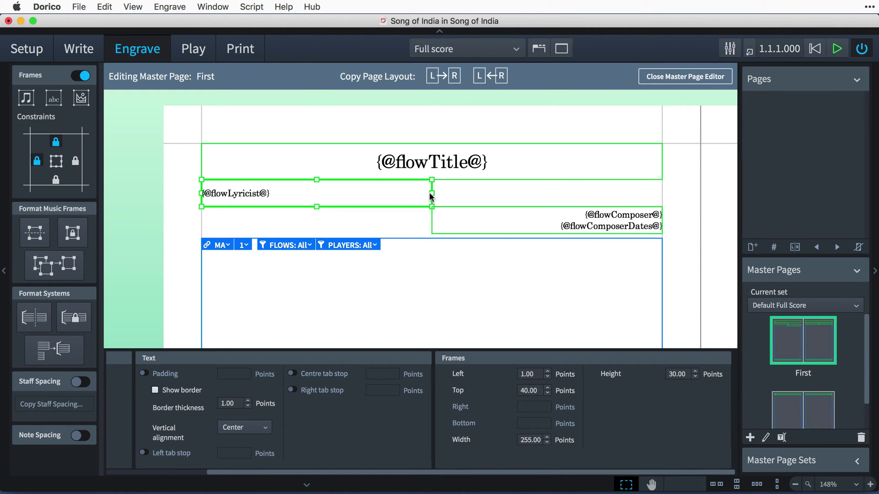
left_click_drag(432, 192, 679, 208)
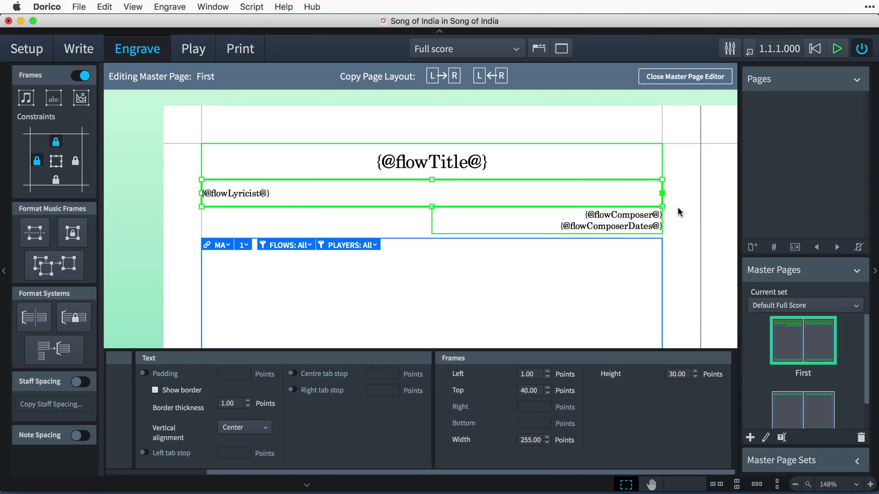
double_click(282, 194)
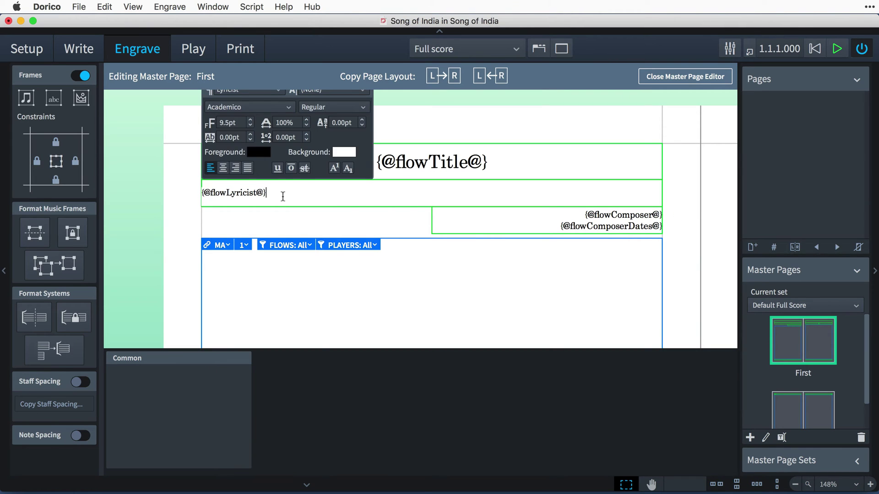
scroll(287, 218, "up", 3)
left_click_drag(272, 241, 192, 242)
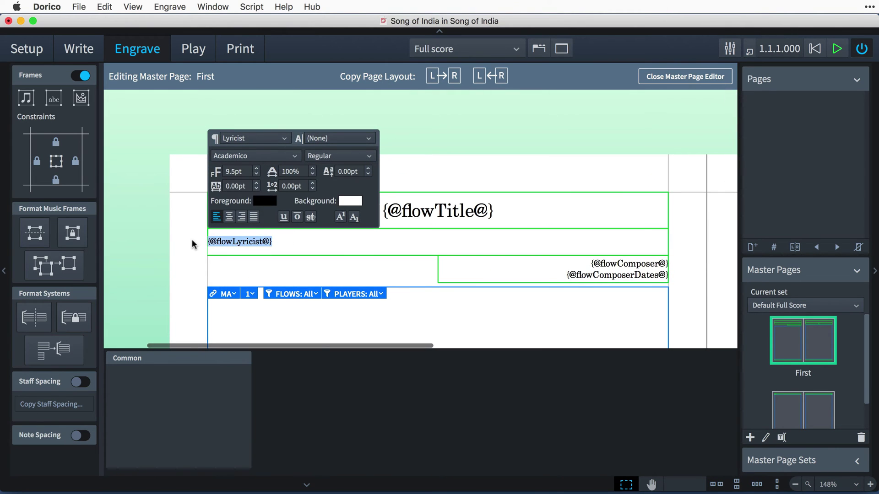
left_click(252, 139)
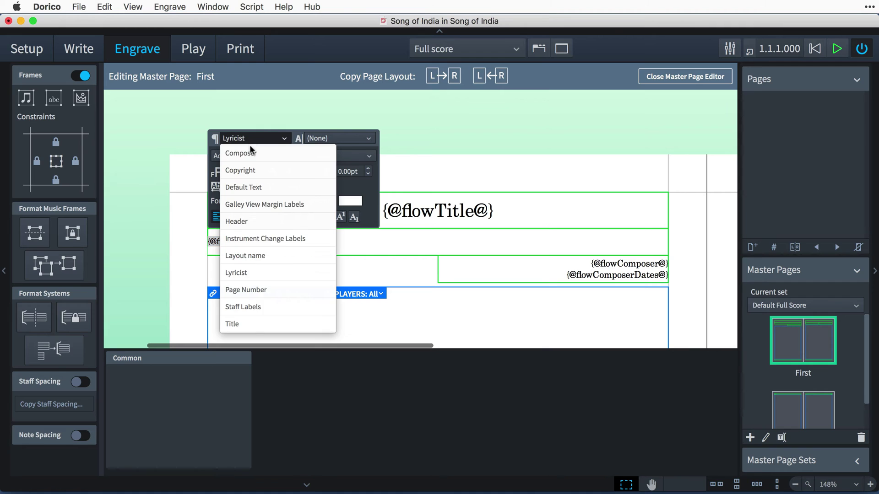
left_click(252, 325)
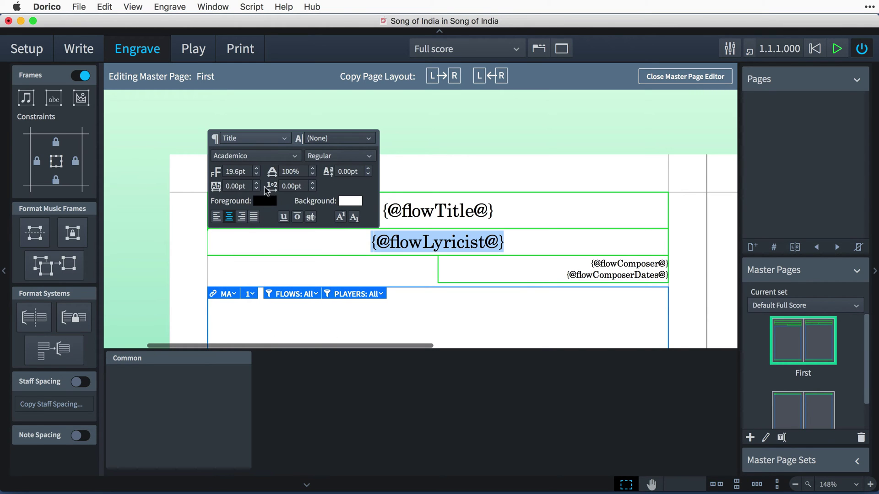
type("S")
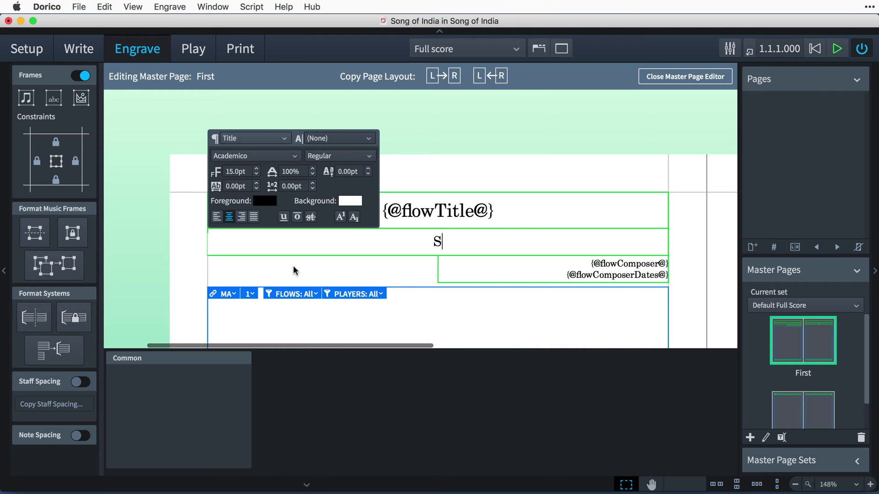
type("econdo")
key("Escape")
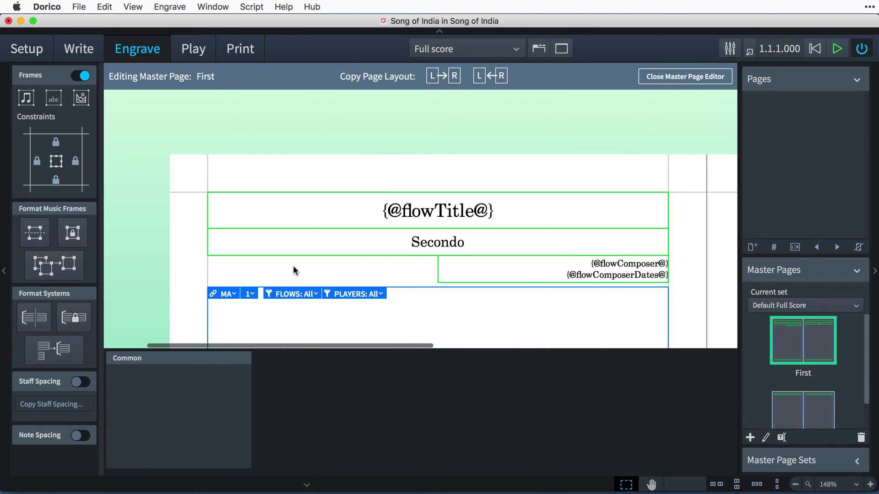
scroll(293, 267, "up", 5)
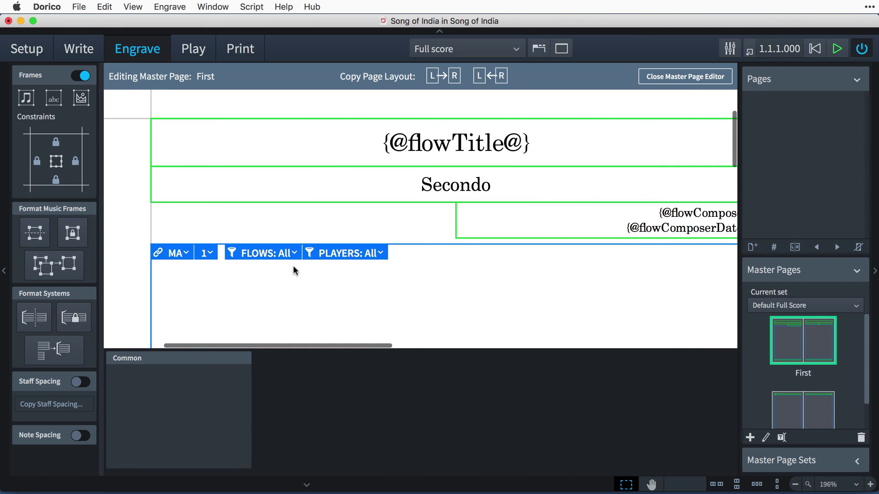
scroll(293, 270, "down", 1)
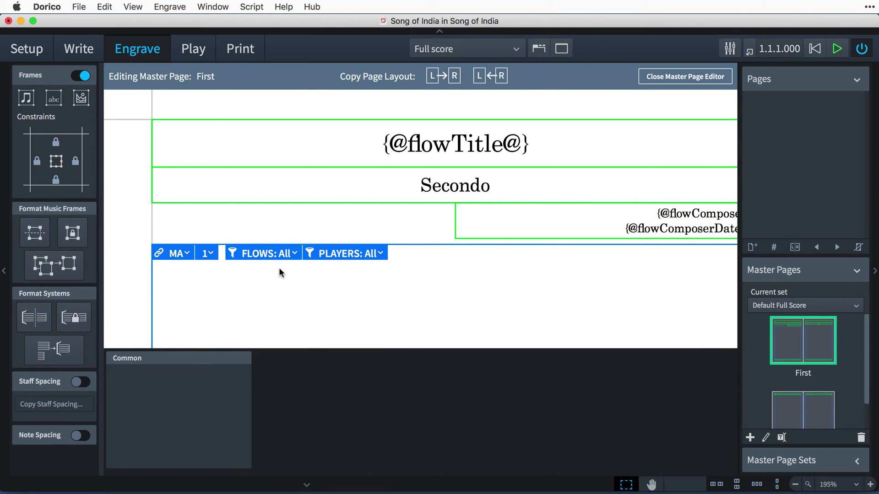
Set the music frame's PLAYERS filter so only Secondo is ticked.
left_click(381, 253)
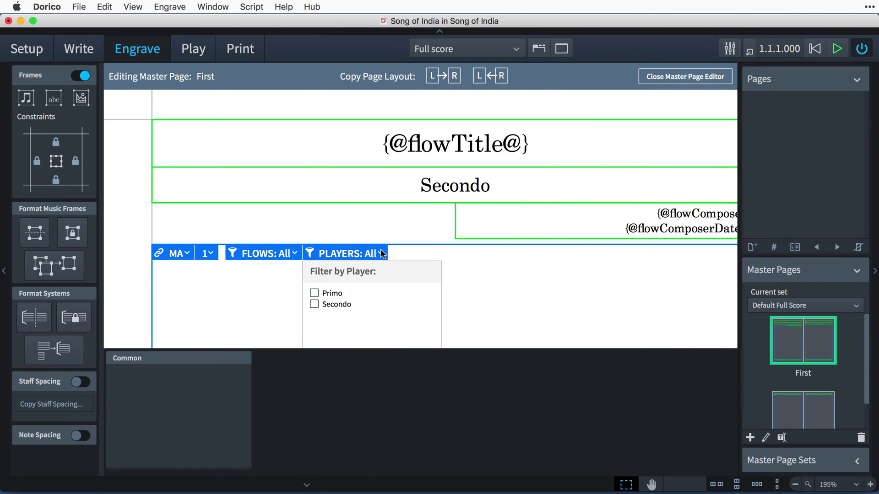
left_click(314, 305)
left_click(481, 301)
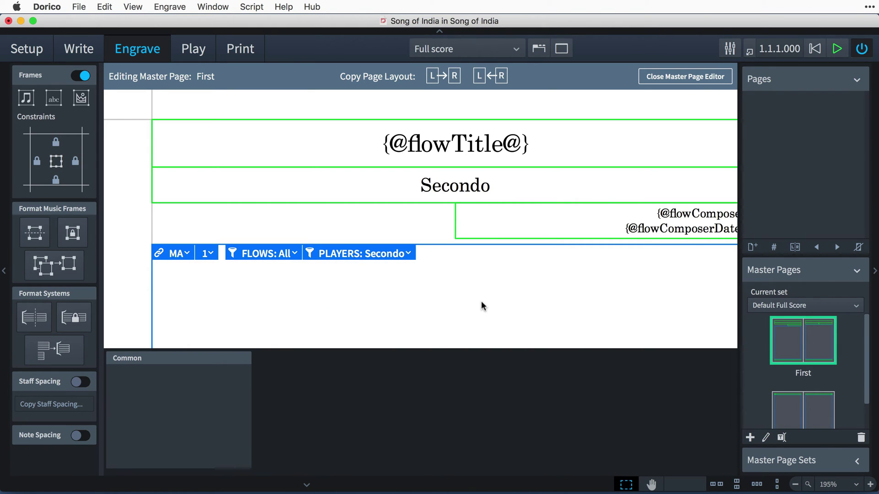
scroll(467, 284, "down", 5)
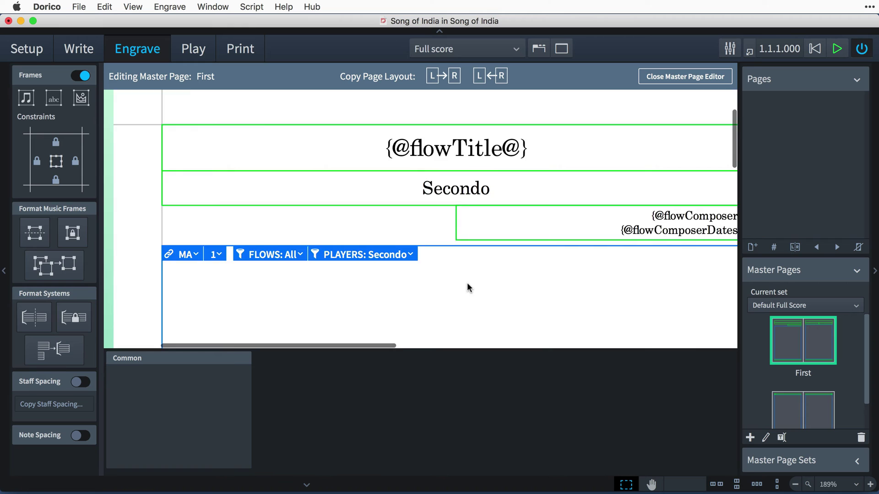
scroll(467, 287, "right", 3)
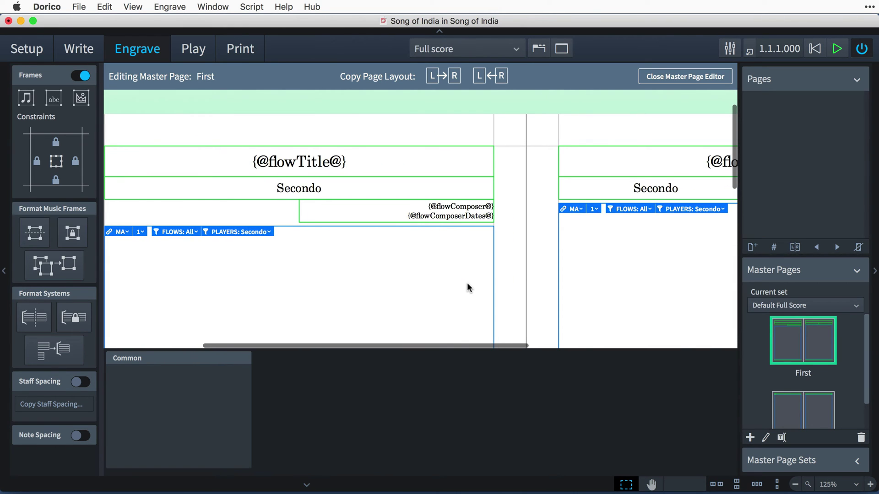
Copy the left page layout to the right page and retype the right heading as Primo.
left_click(452, 78)
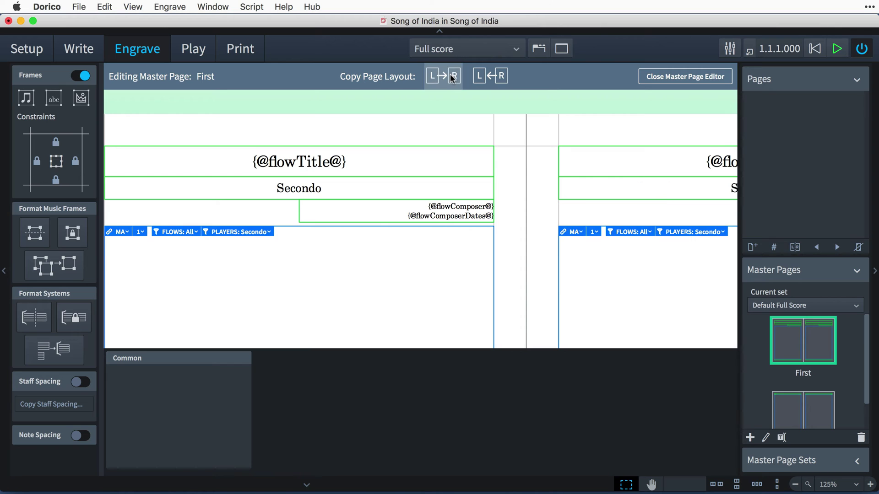
scroll(543, 241, "right", 3)
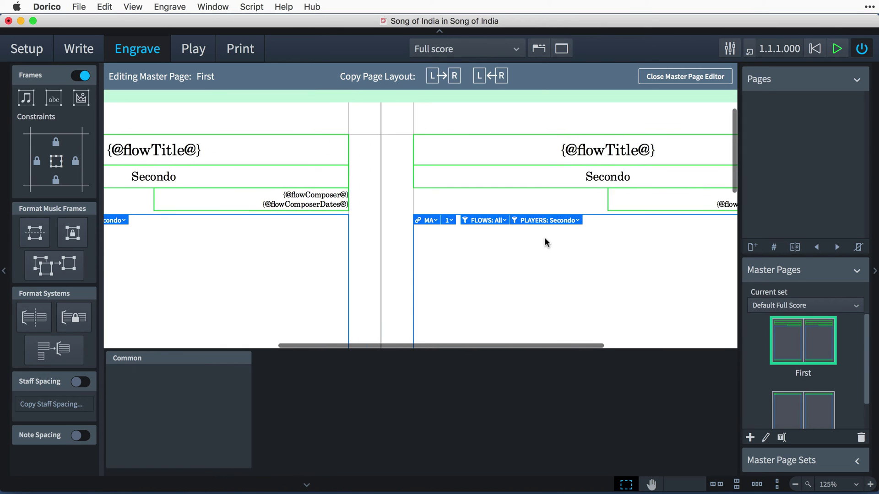
double_click(610, 181)
left_click_drag(628, 180, 577, 180)
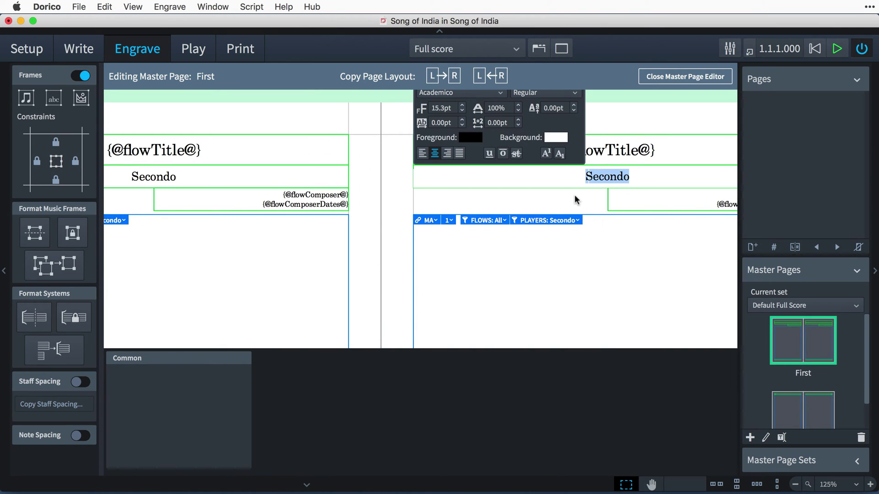
type("Primo")
key("Escape")
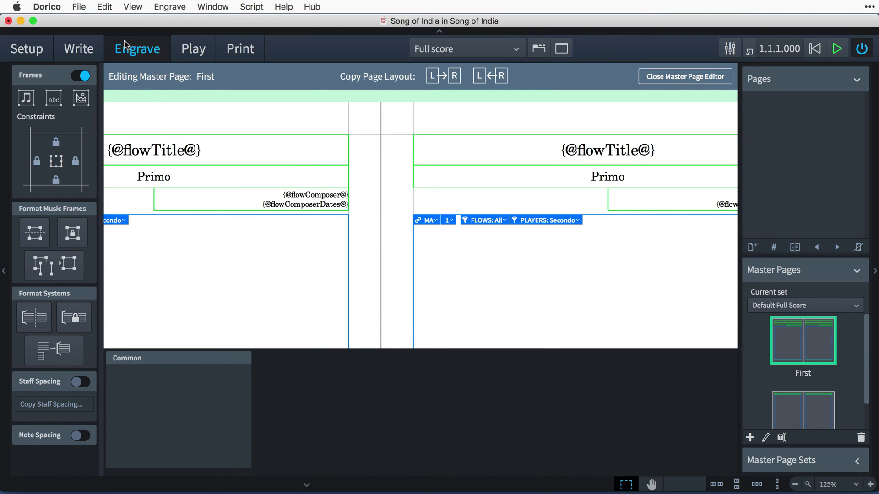
Undo the Primo edit with Edit > Undo, restoring Secondo on both pages.
left_click(105, 7)
left_click(115, 21)
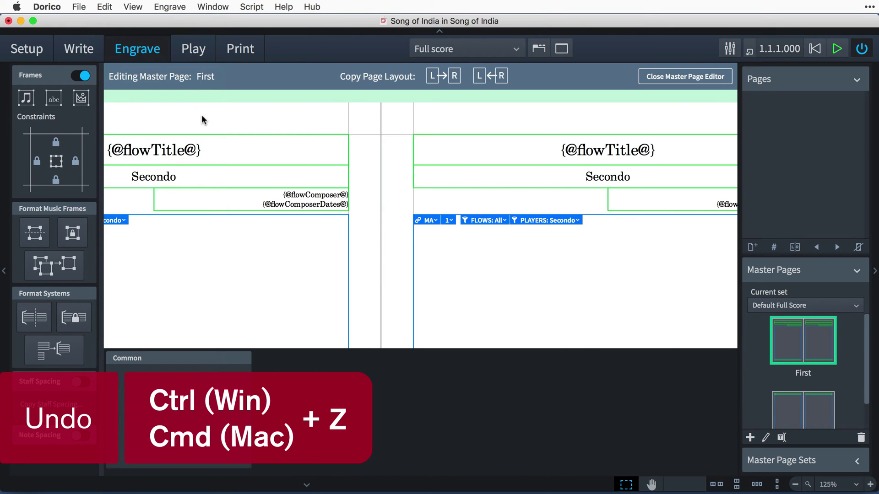
scroll(418, 255, "right", 5)
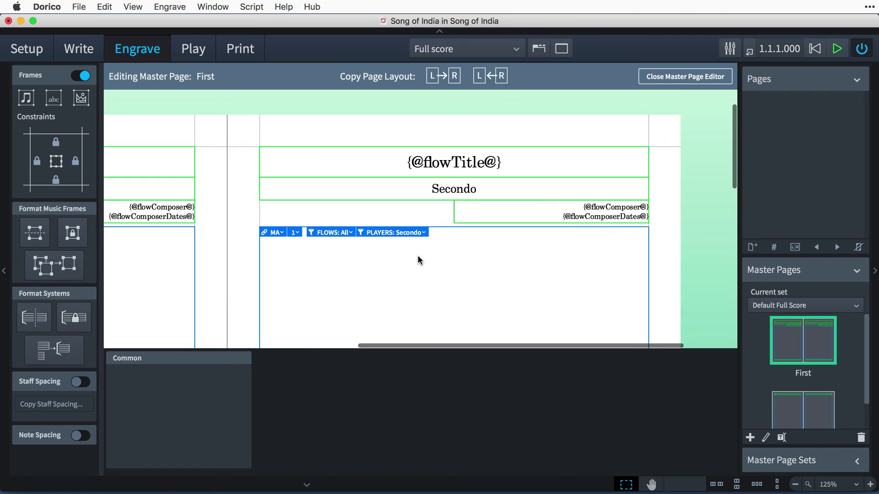
Delete the right page's shared Secondo heading and draw a new text frame below the title.
left_click(380, 199)
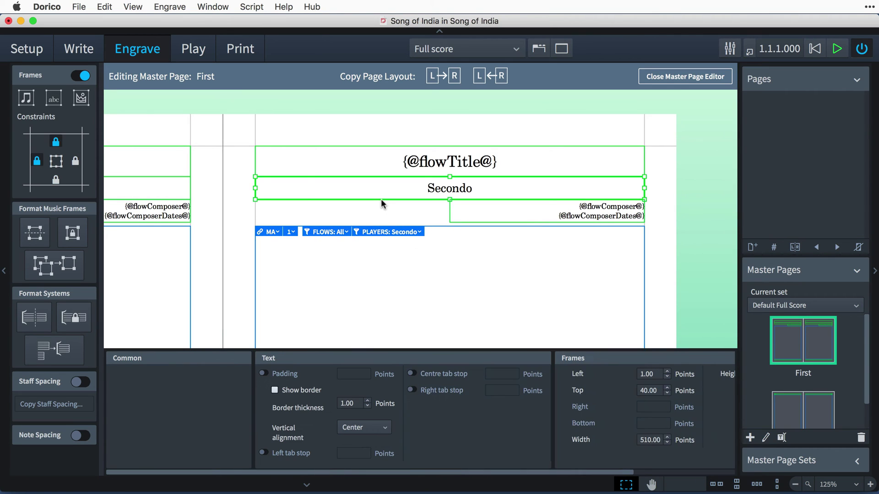
key("Delete")
left_click(52, 96)
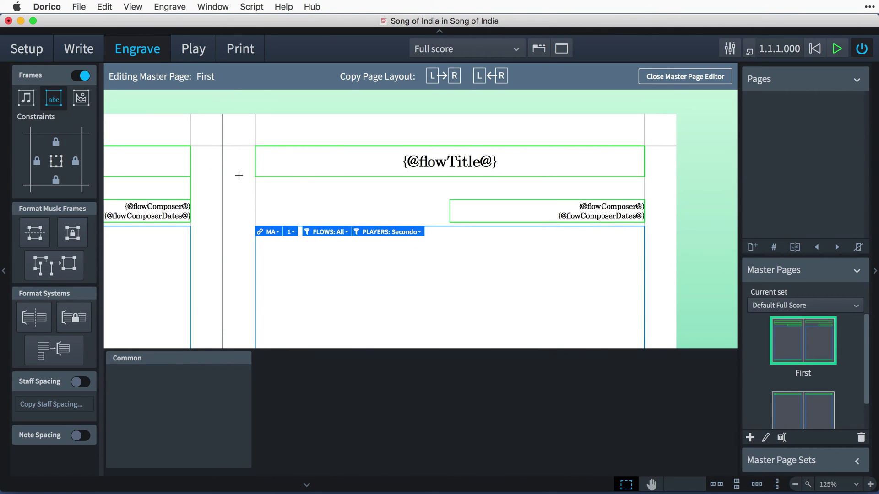
left_click_drag(251, 179, 657, 203)
Unlock the frame's bottom edge and set its Top to 40 and Height to 30.
left_click(56, 179)
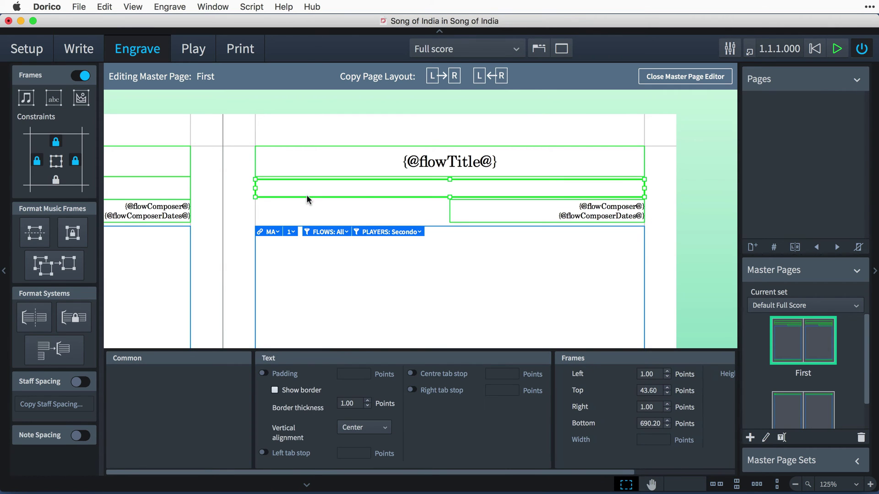
scroll(452, 435, "right", 5)
double_click(530, 391)
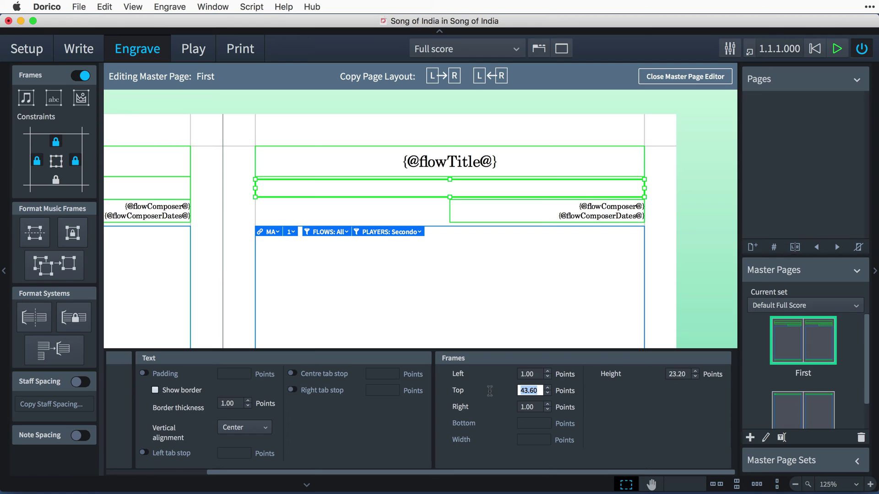
type("40")
key("Tab")
type("30")
key("Return")
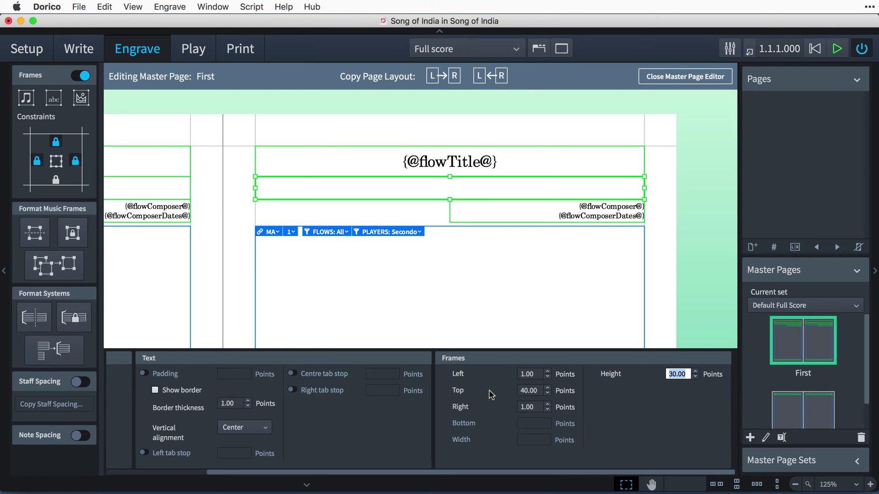
Enter 'Primo' in the new frame using the Title paragraph style.
double_click(538, 194)
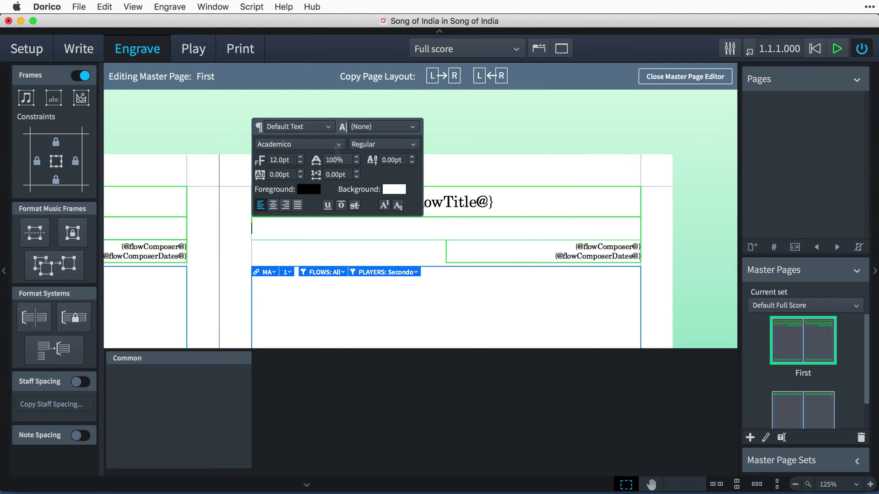
left_click(297, 126)
left_click(298, 312)
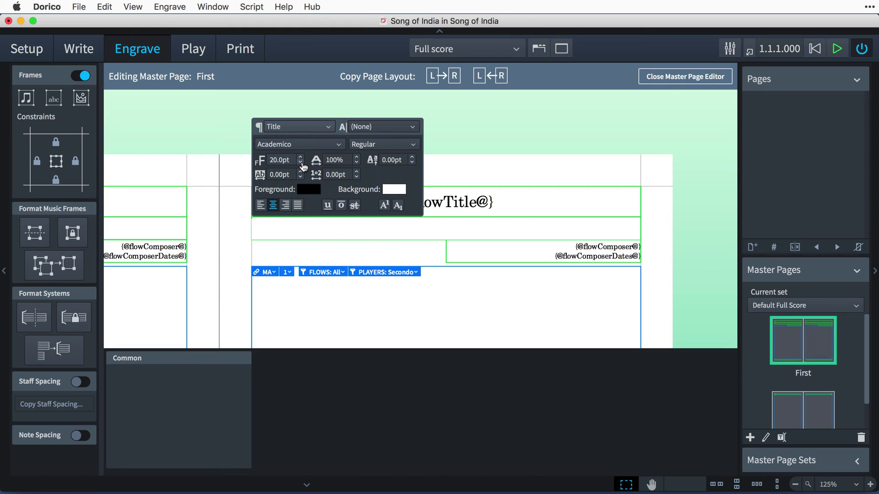
type("Primo")
key("Escape")
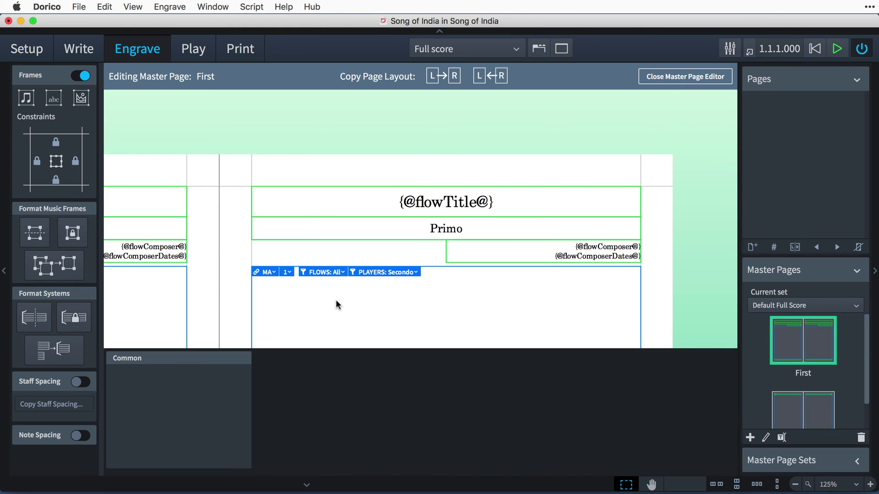
Unlink the right page's music frame into its own frame chain.
scroll(338, 304, "up", 5)
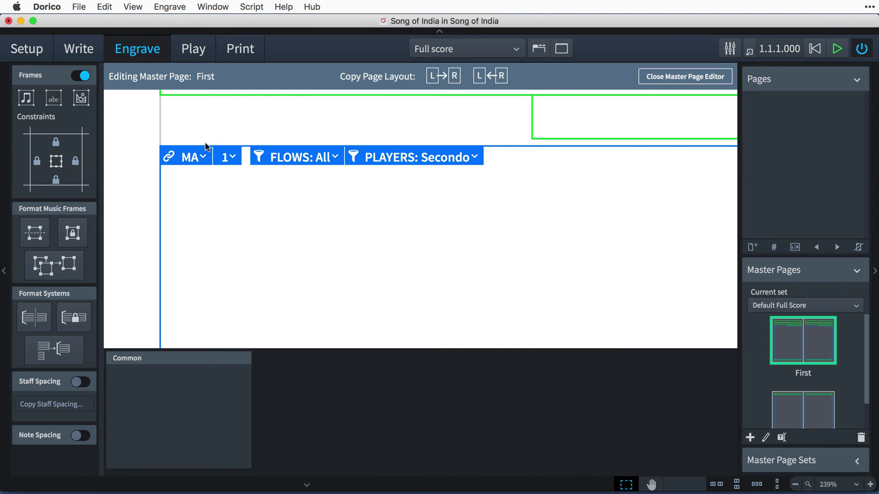
left_click(199, 157)
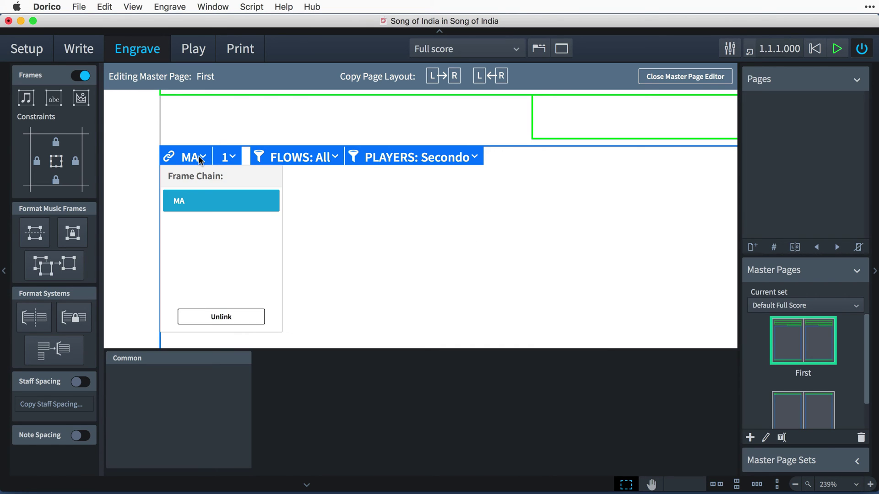
left_click(223, 315)
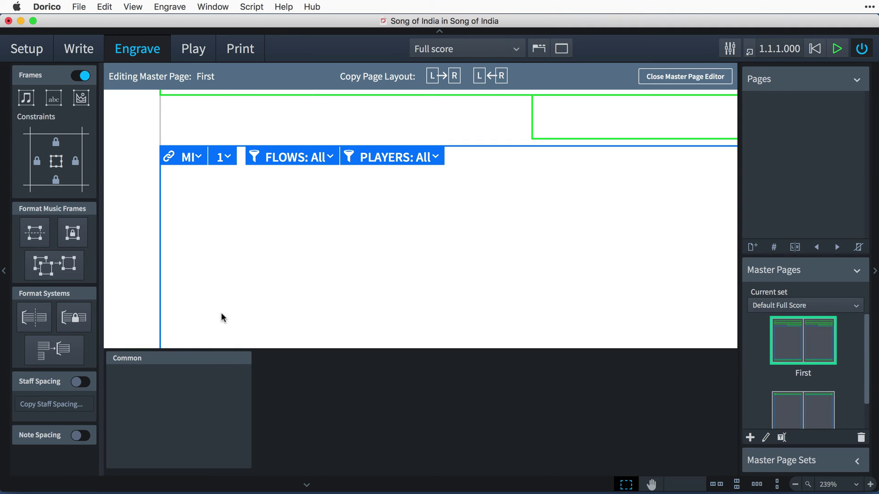
Filter the unlinked music frame to show only the Primo player.
left_click(438, 157)
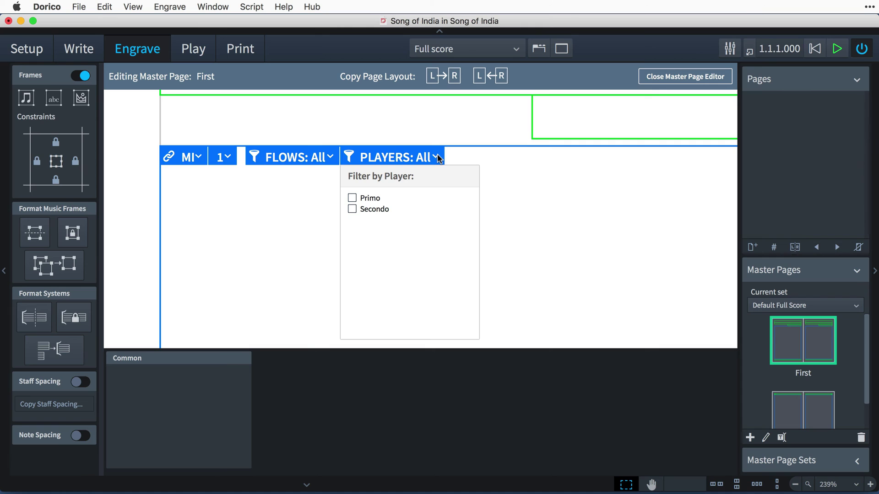
left_click(352, 199)
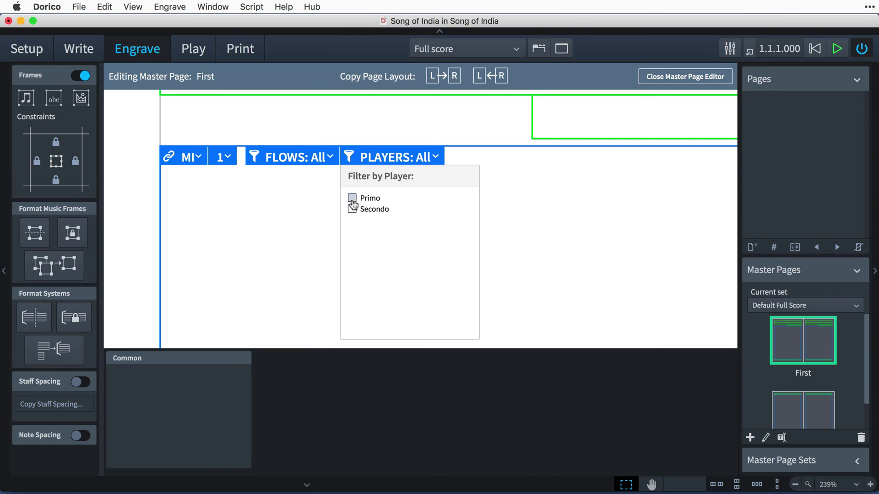
left_click(497, 221)
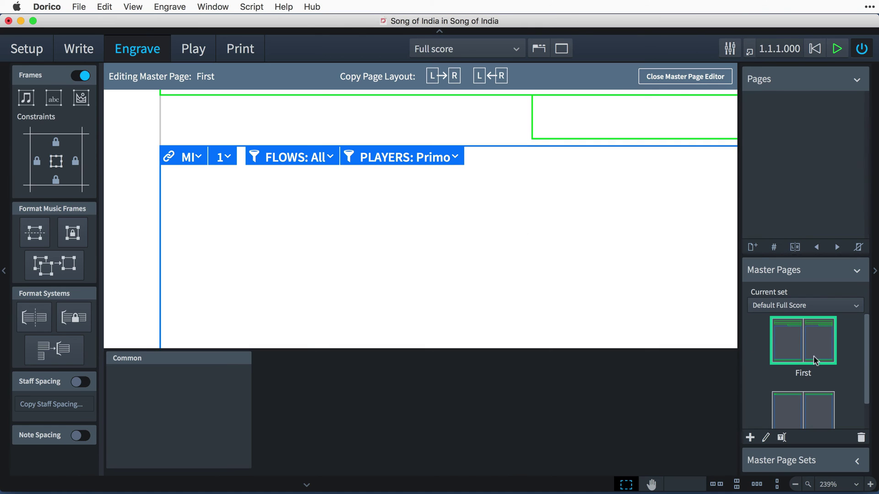
left_click_drag(867, 376, 867, 399)
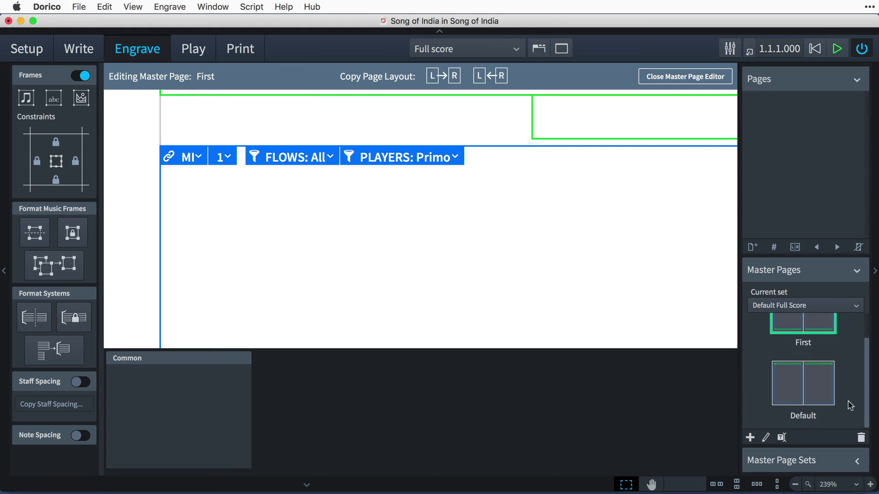
On the Default master page, assign the right-hand music frame to the Primo-only MI chain.
double_click(824, 401)
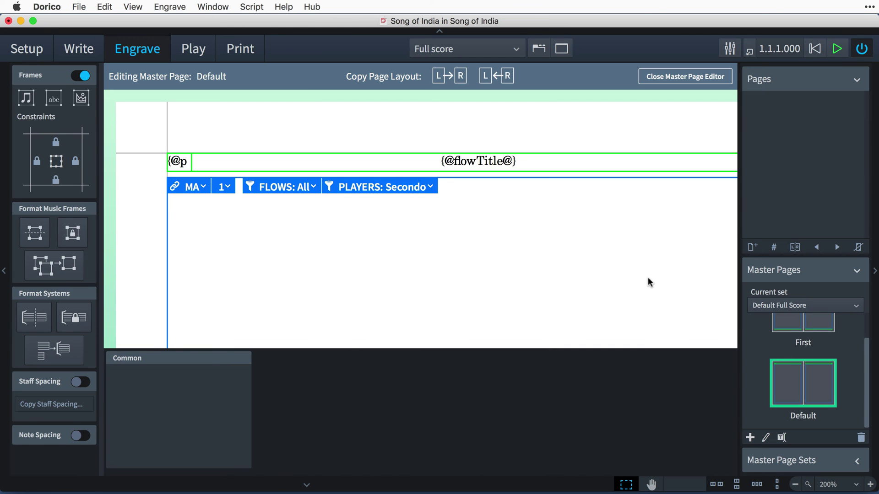
scroll(694, 284, "right", 10)
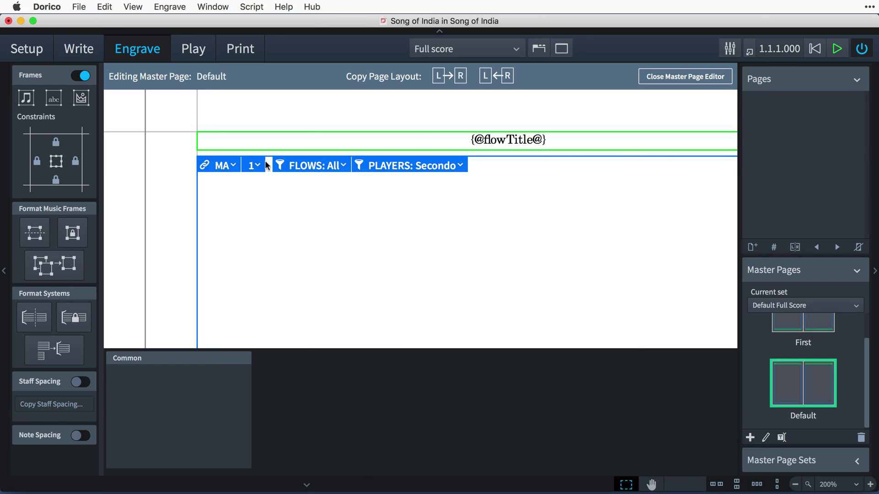
left_click(233, 166)
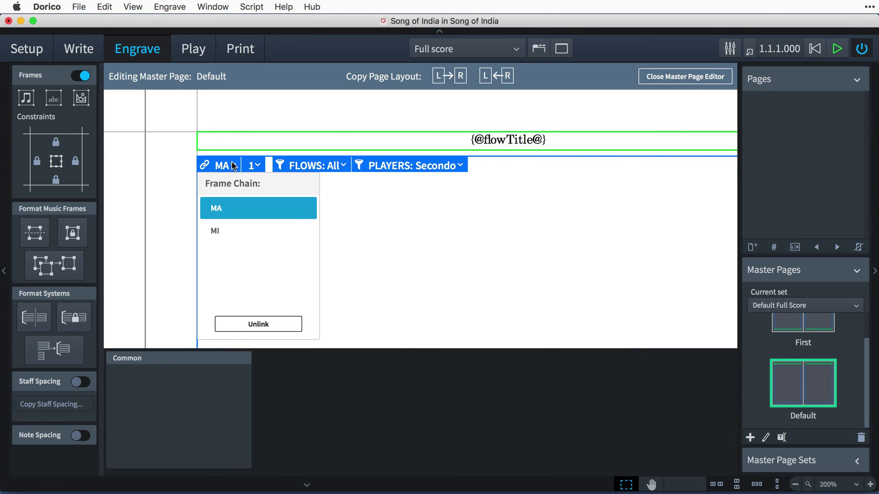
left_click(227, 224)
left_click(371, 248)
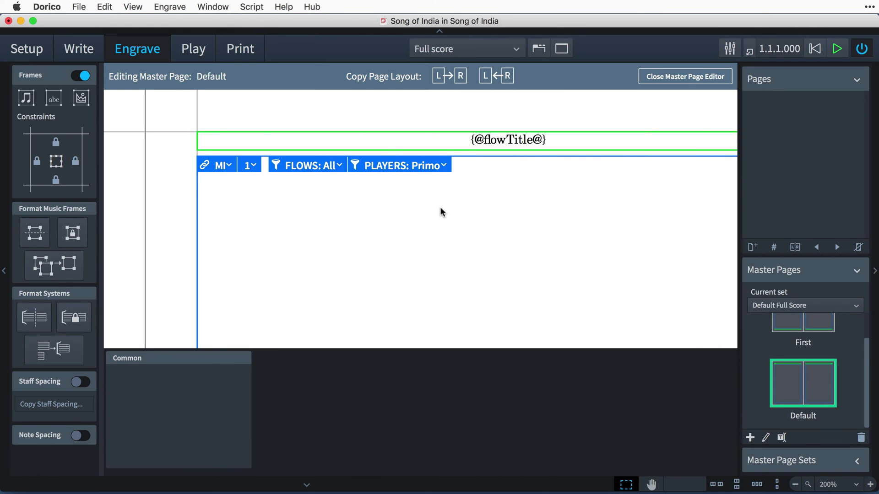
scroll(137, 248, "left", 10)
scroll(137, 248, "up", 2)
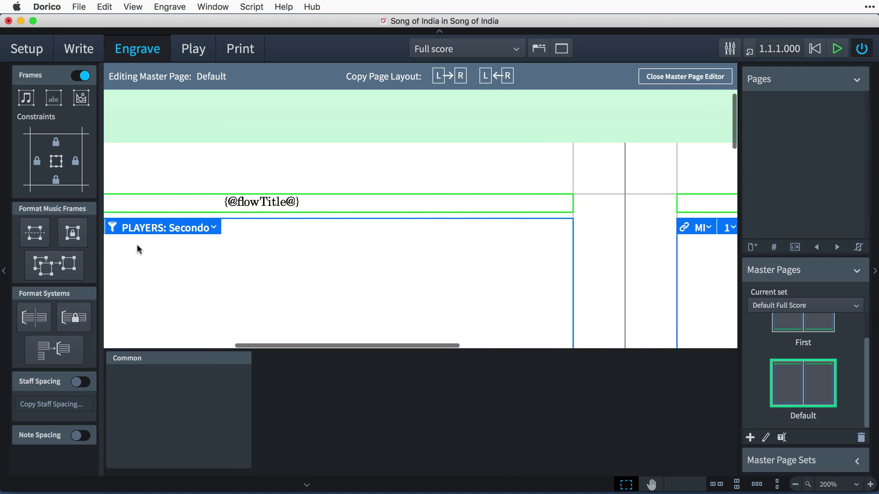
scroll(138, 245, "left", 6)
scroll(138, 245, "down", 1)
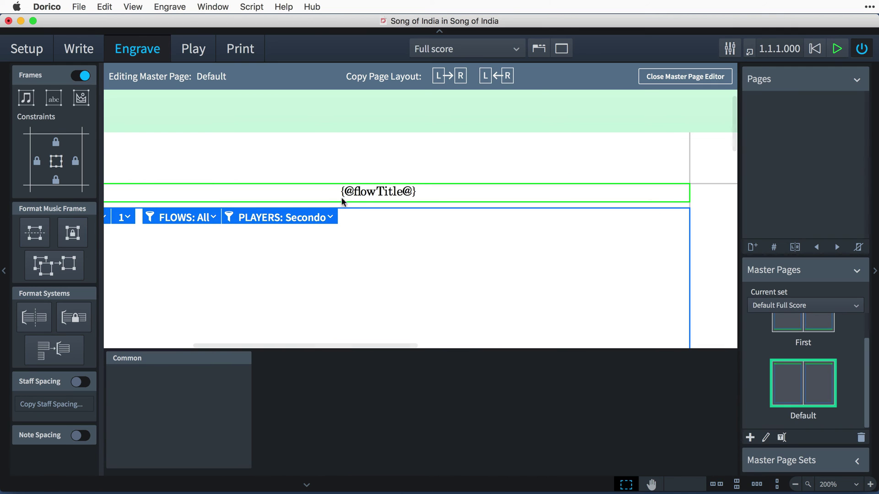
double_click(366, 193)
key("shift+Left")
key("shift+Left")
key("shift+Left")
key("shift+Left")
key("shift+Left")
key("shift+Left")
key("shift+Left")
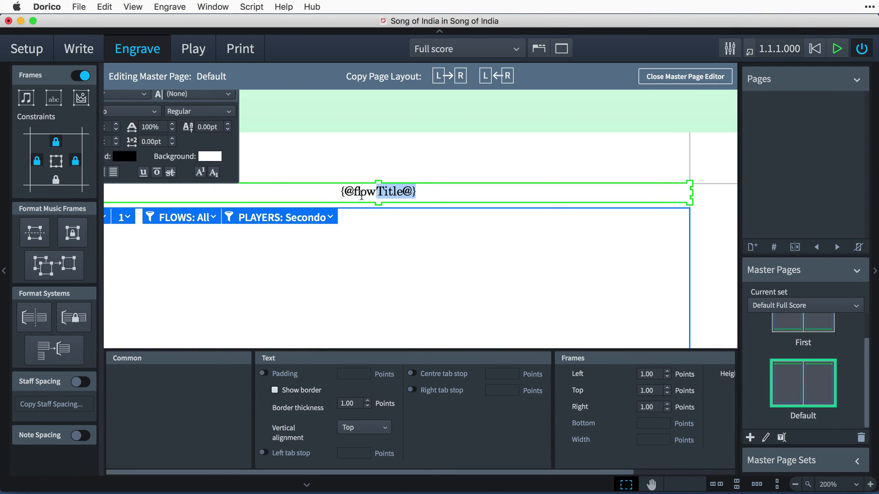
left_click_drag(361, 196, 316, 198)
type("Secondo")
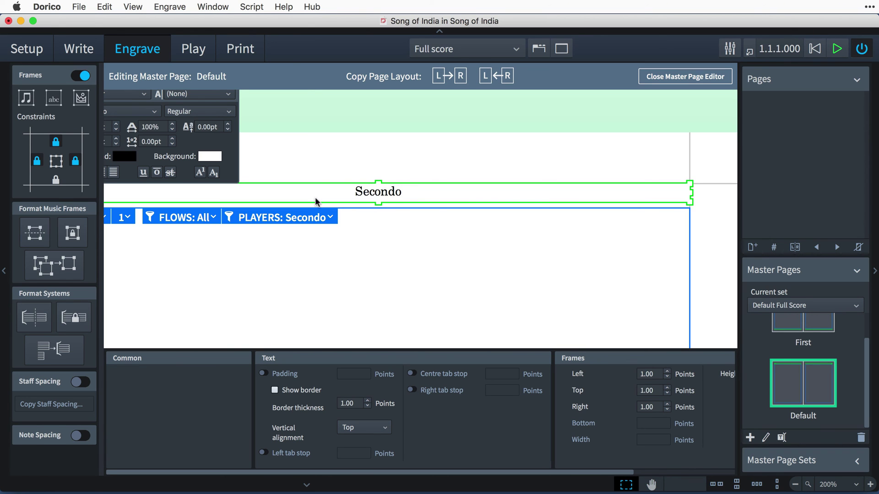
key("Escape")
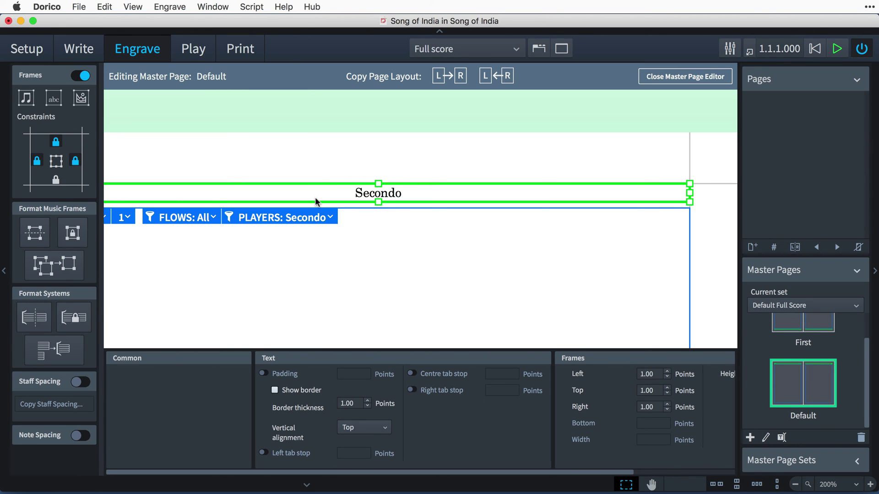
Delete the right page's duplicate heading and add a Header-style 'Primo' frame above its music.
scroll(493, 260, "down", 5)
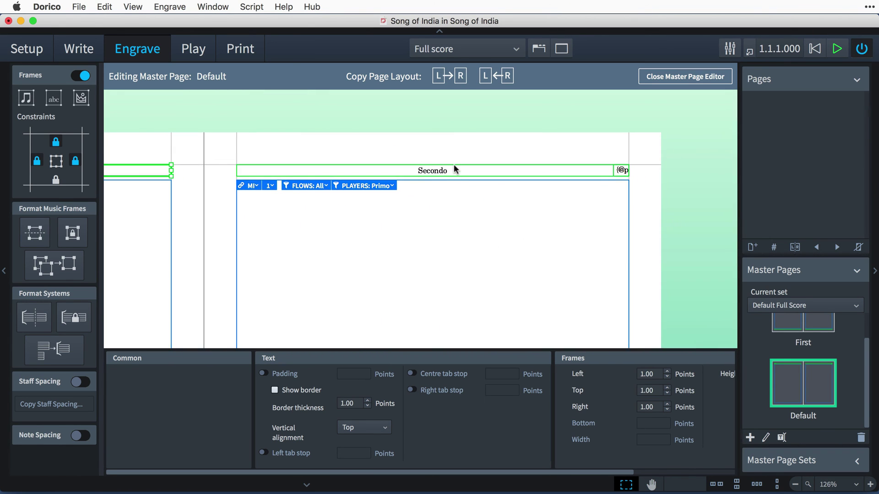
key("Delete")
left_click(54, 98)
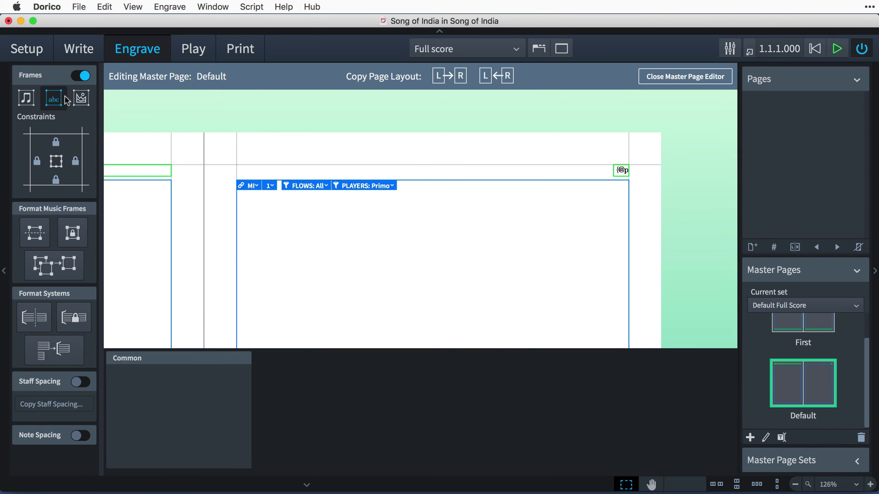
left_click_drag(586, 164, 236, 176)
left_click(204, 107)
left_click(209, 190)
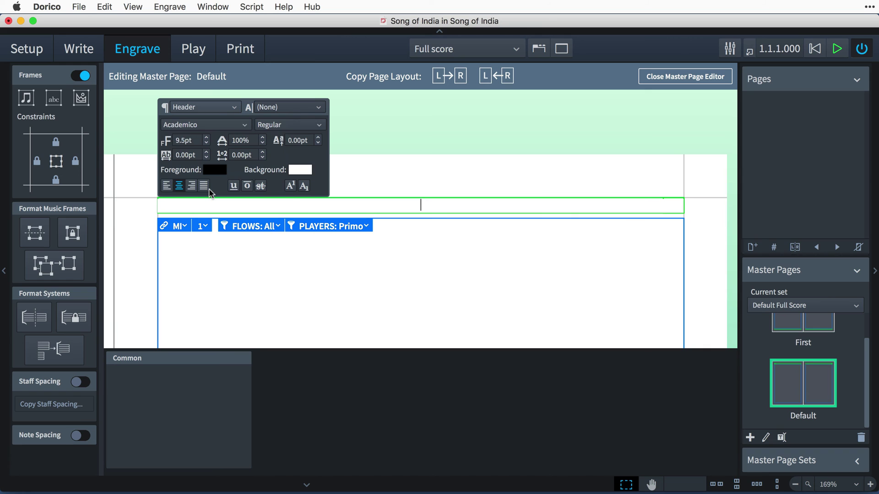
type("Primo")
key("Escape")
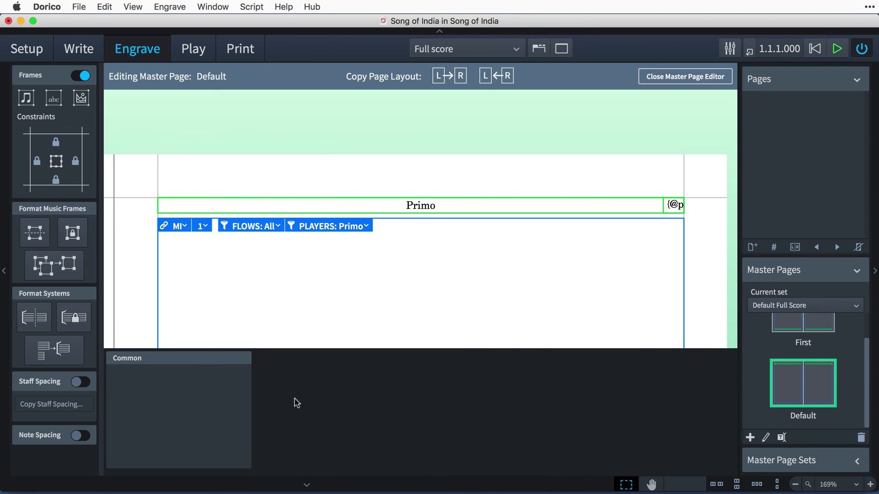
left_click(307, 485)
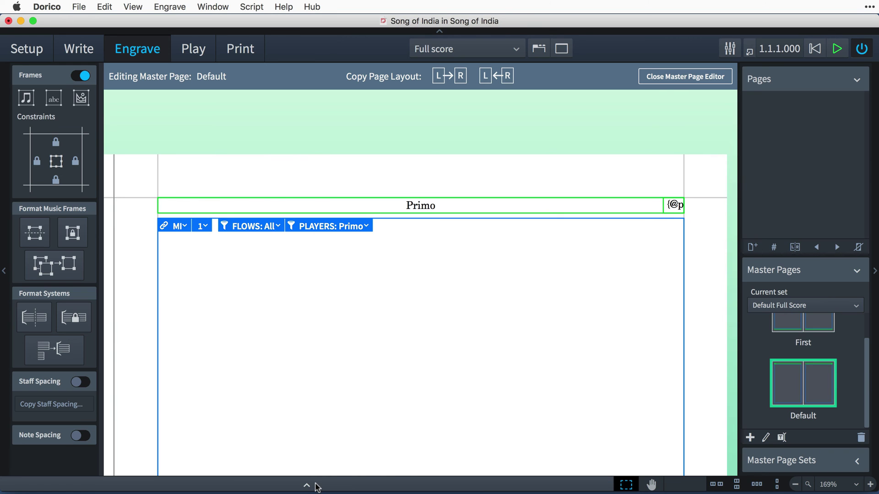
Close the master page editor and set the score zoom to 75%.
left_click(675, 78)
key("super+alt+0")
type("75")
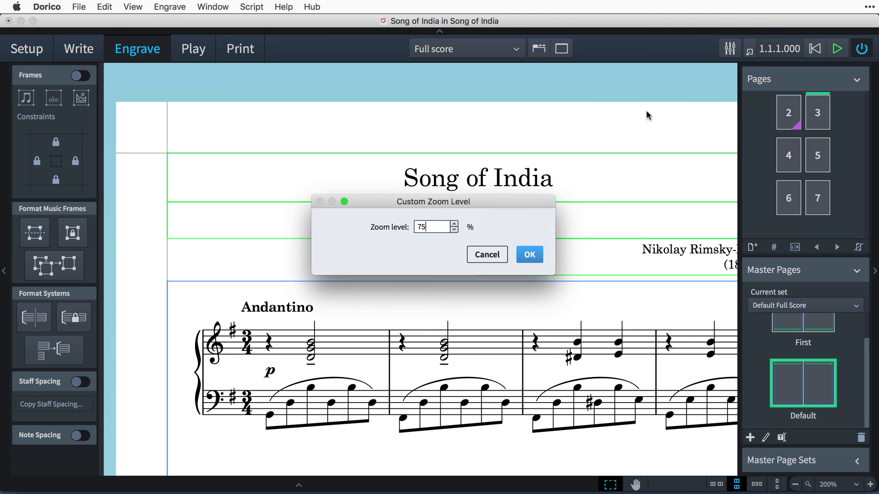
left_click(530, 254)
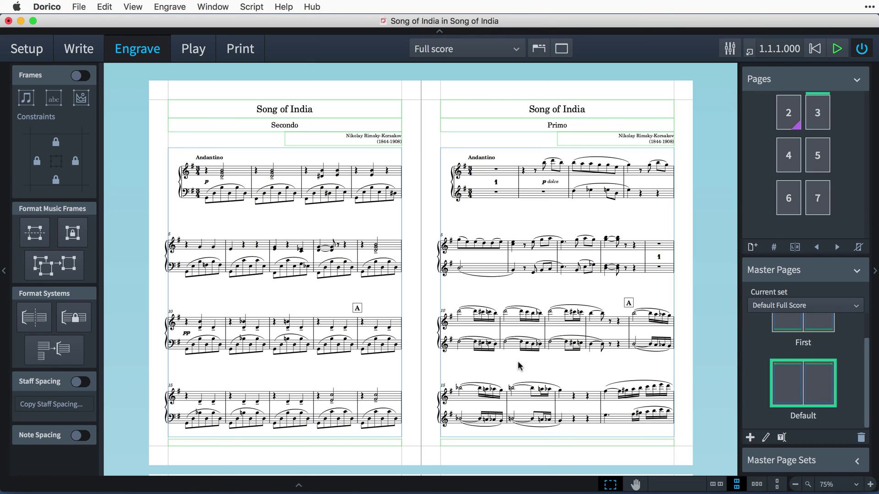
Add a frame break at bar 19 to push it onto the next page.
scroll(514, 393, "down", 5)
scroll(515, 398, "down", 3)
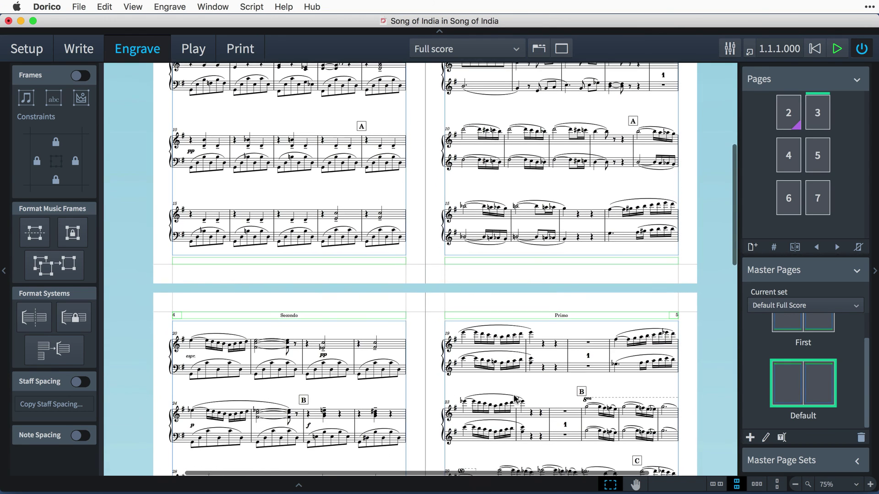
left_click(361, 223)
key("shift+f")
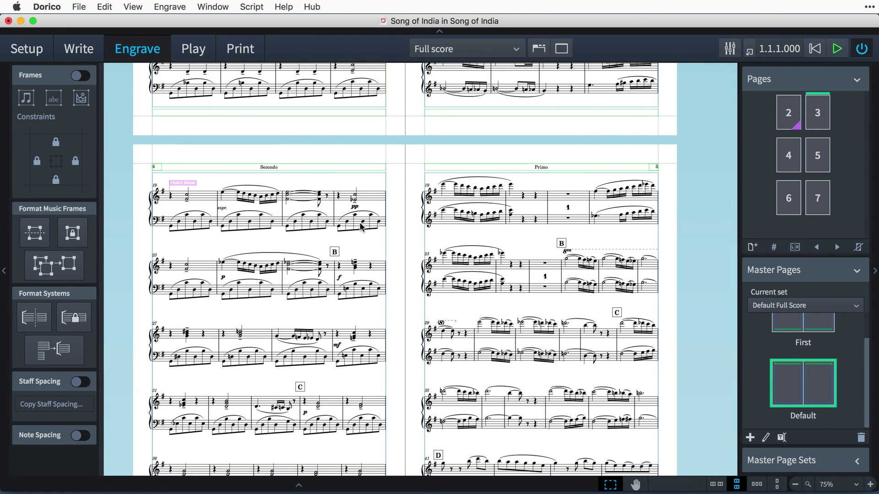
Add system breaks at bars 27, 31, 36 and 41.
left_click(597, 271)
key("shift+s")
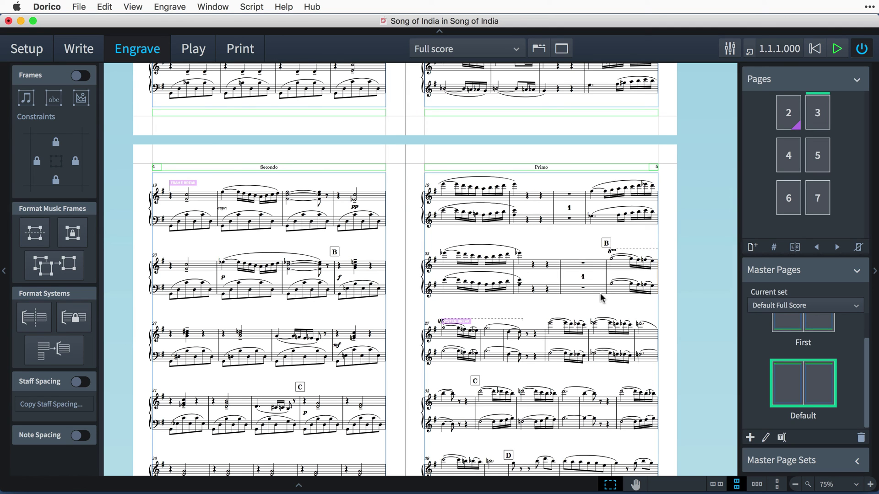
left_click(587, 345)
key("shift+s")
scroll(587, 344, "down", 5)
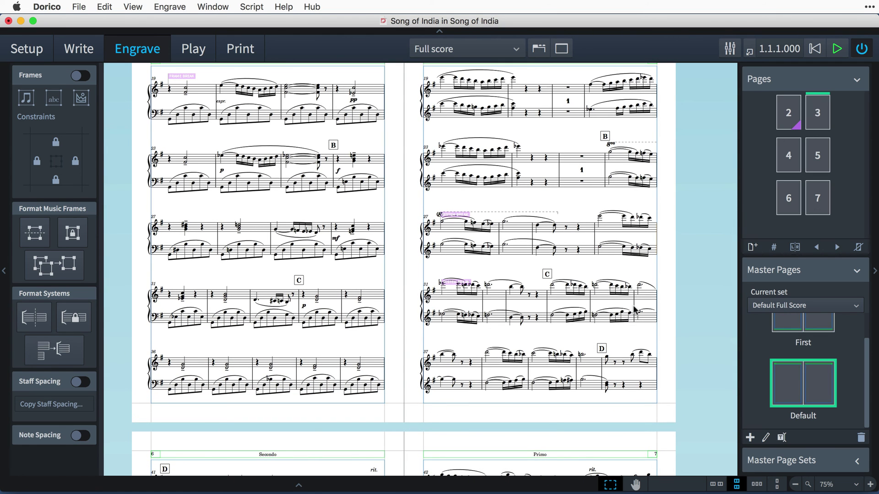
left_click(633, 304)
key("shift+s")
scroll(633, 306, "down", 6)
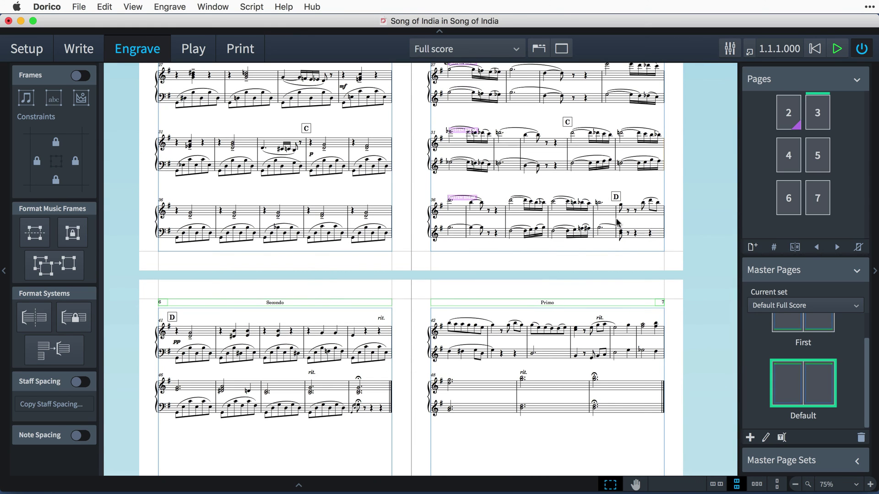
left_click(617, 223)
key("shift+s")
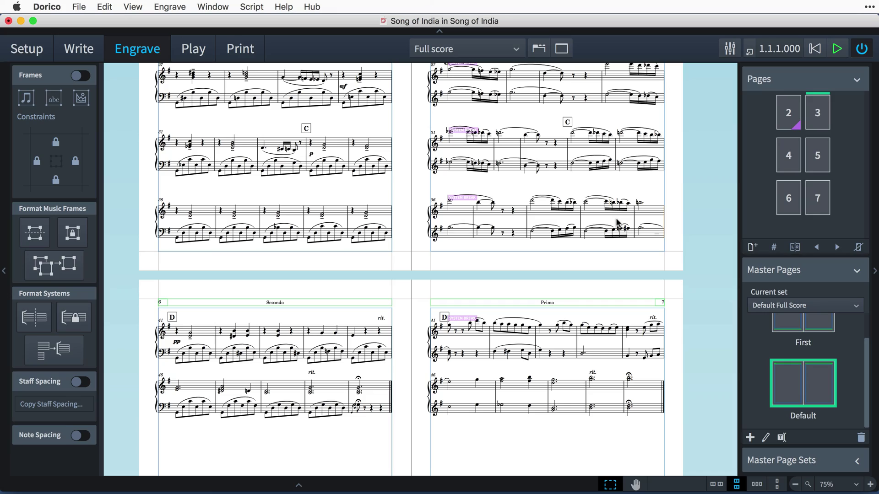
scroll(617, 223, "up", 10)
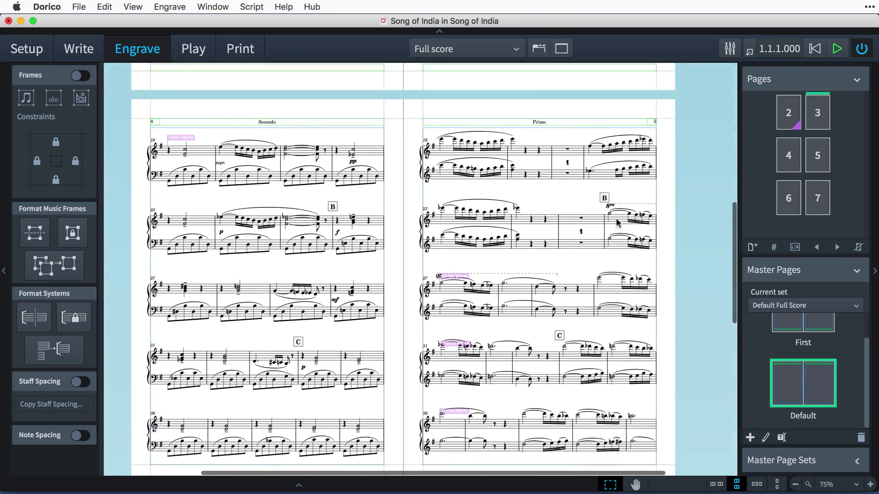
scroll(616, 223, "up", 10)
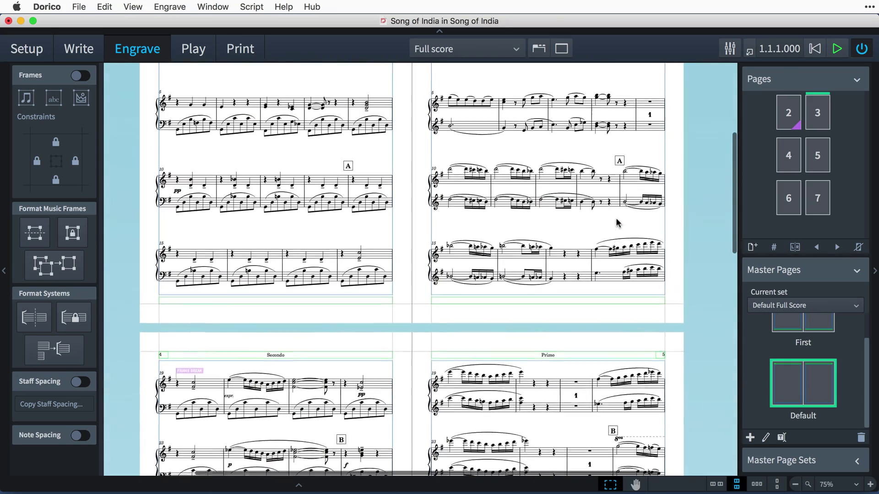
scroll(616, 223, "up", 3)
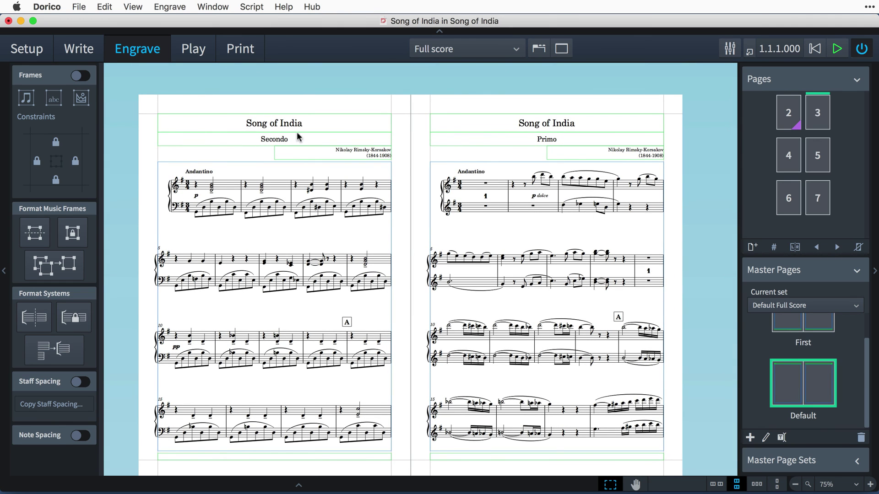
Return to Write mode and scroll through the finished Secondo/Primo facing-page score.
left_click(87, 50)
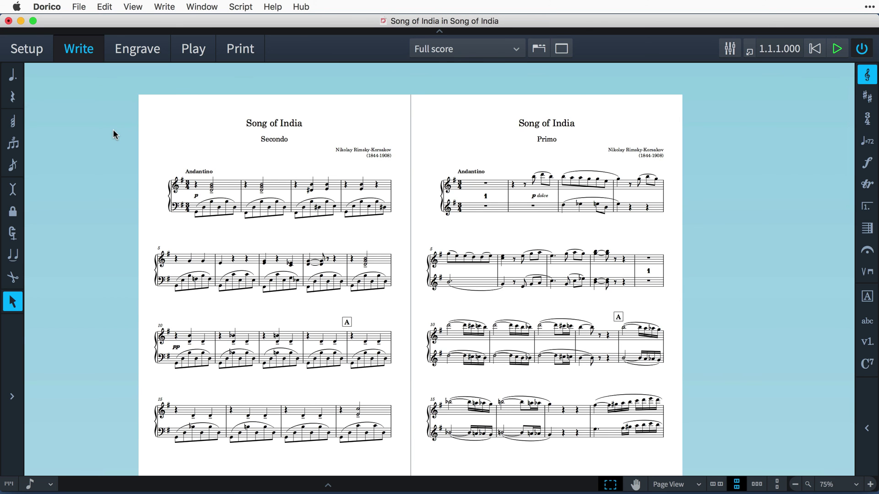
scroll(113, 130, "up", 3)
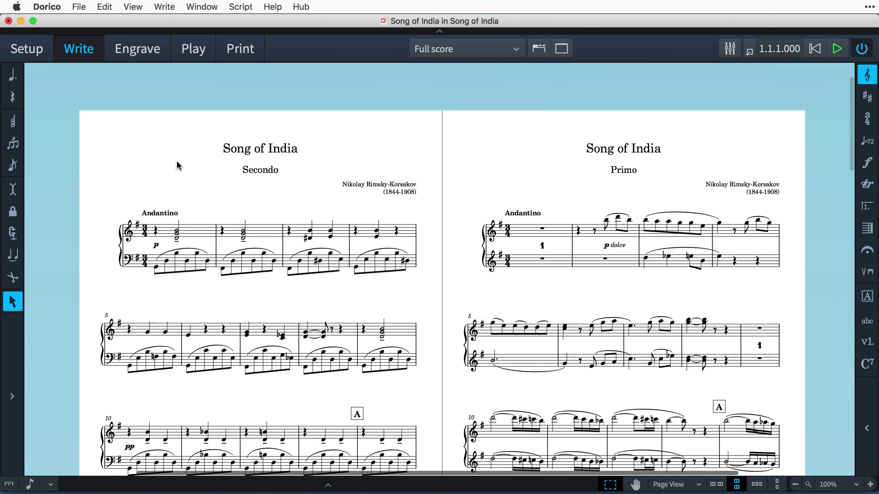
scroll(432, 384, "down", 2)
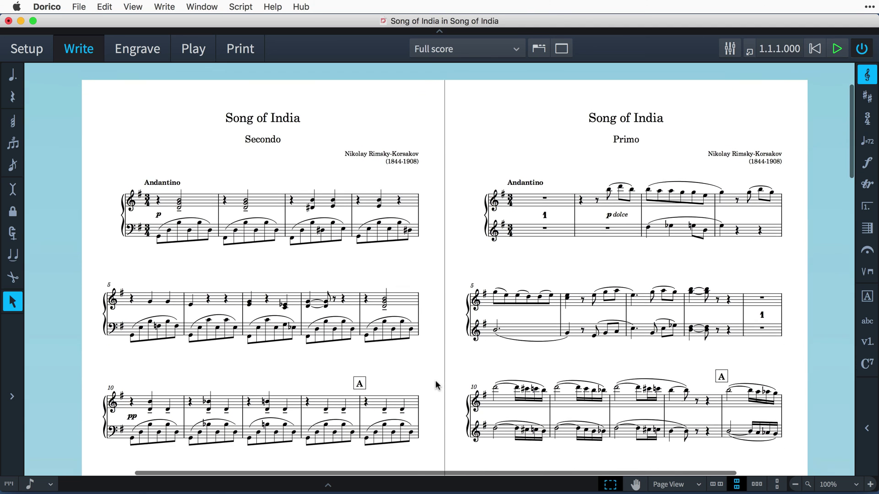
scroll(436, 384, "down", 1)
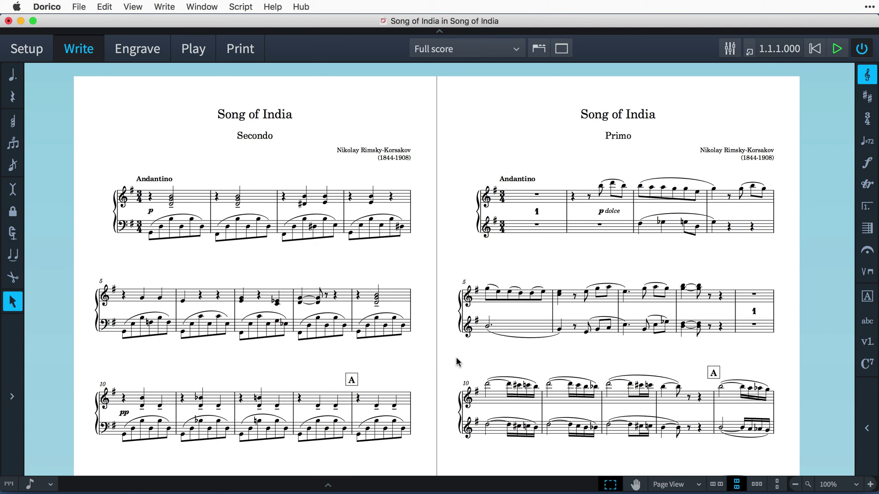